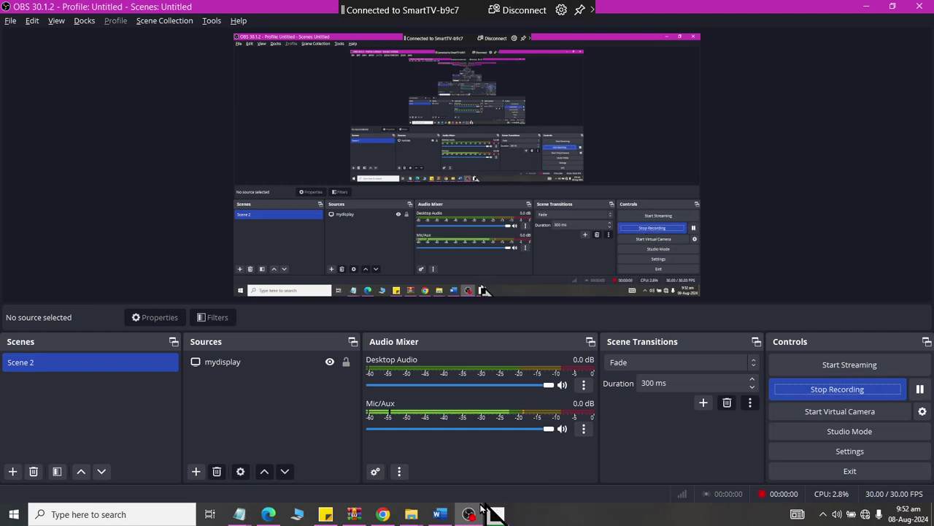
# Bring the Word disciplinary form to the front and scroll down to its signature lines
pyautogui.click(439, 514)
pyautogui.scroll(-5, 380, 283)
# Maximize Word and insert a blank page after the signature lines
pyautogui.press('super+Up')
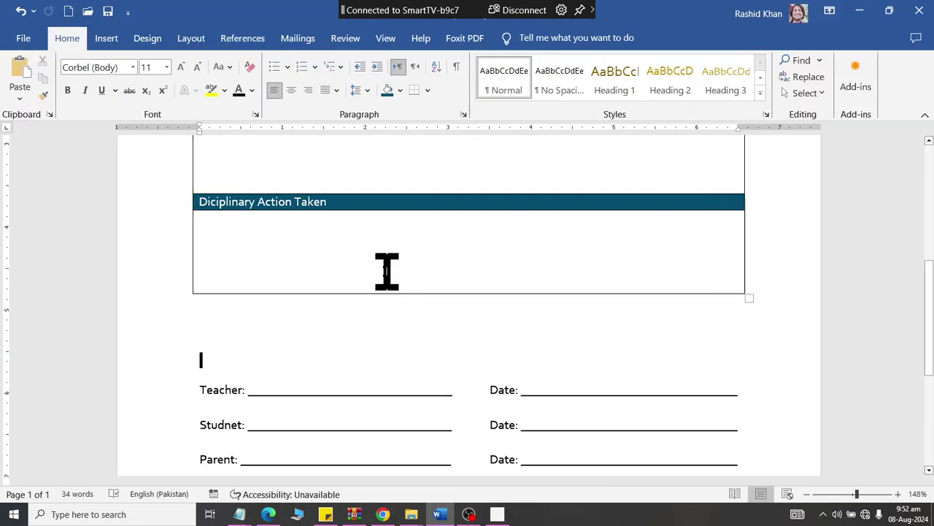
pyautogui.scroll(-3, 390, 280)
pyautogui.click(107, 38)
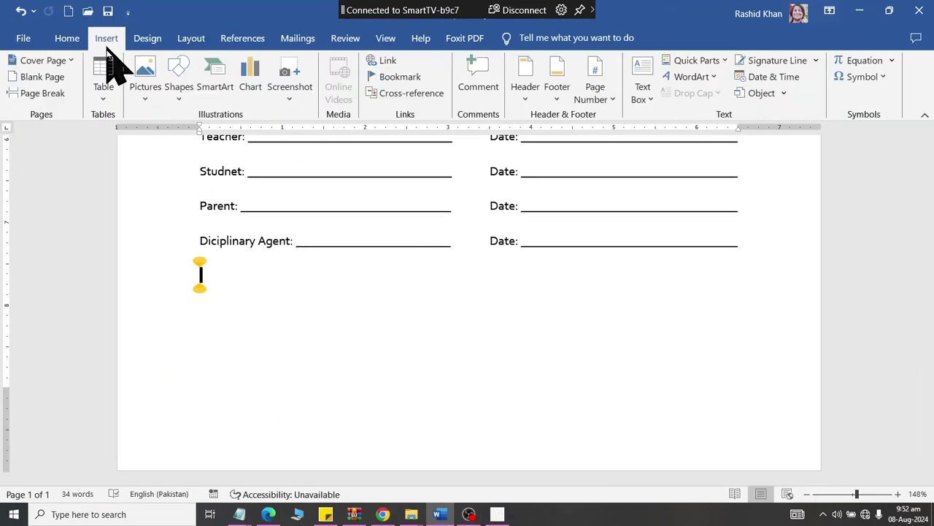
pyautogui.click(43, 77)
# Type the heading 'Applying Different borders' at the top of the new page
pyautogui.scroll(4, 277, 319)
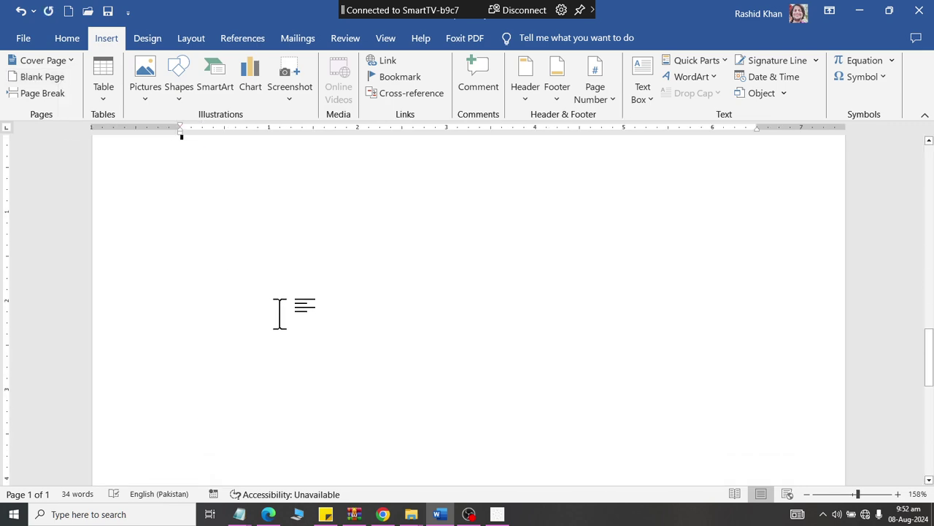
pyautogui.write('Ap')
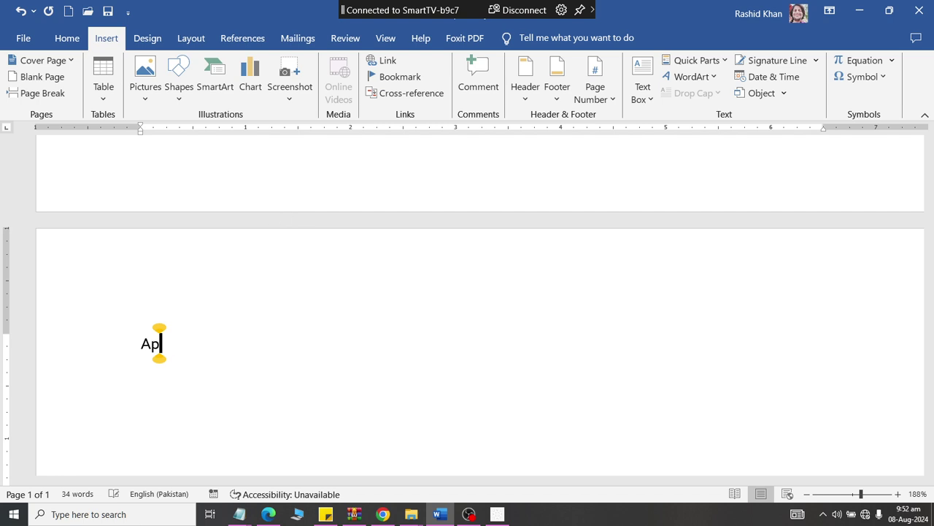
pyautogui.write('plying Different borders')
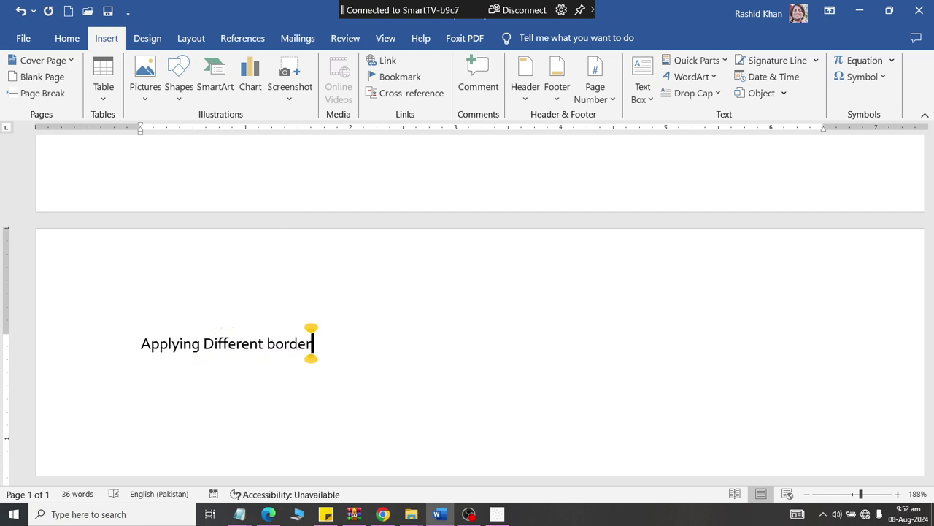
pyautogui.click(105, 91)
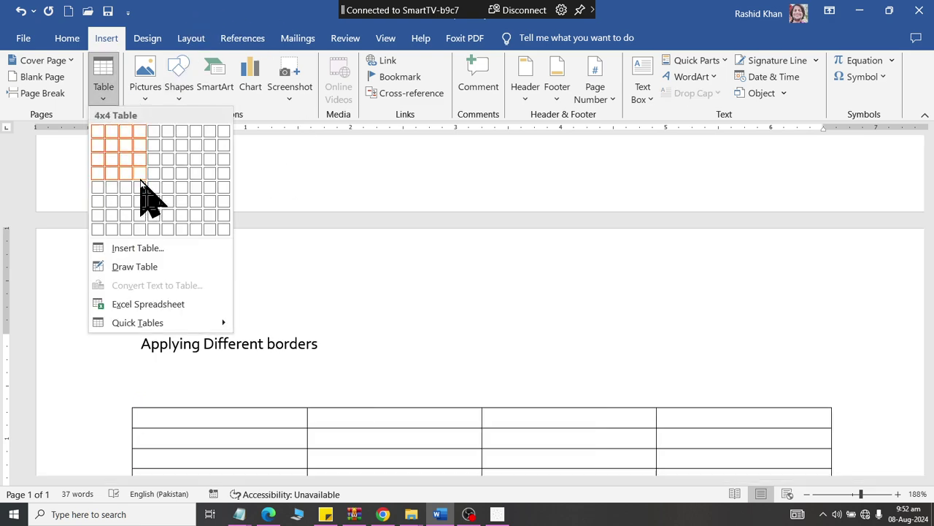
# Insert a 4x4 table under the heading and apply a green Grid Table style
pyautogui.click(141, 178)
pyautogui.doubleClick(260, 212)
pyautogui.keyDown('ctrl'); pyautogui.scroll(2, 518, 318); pyautogui.keyUp('ctrl')
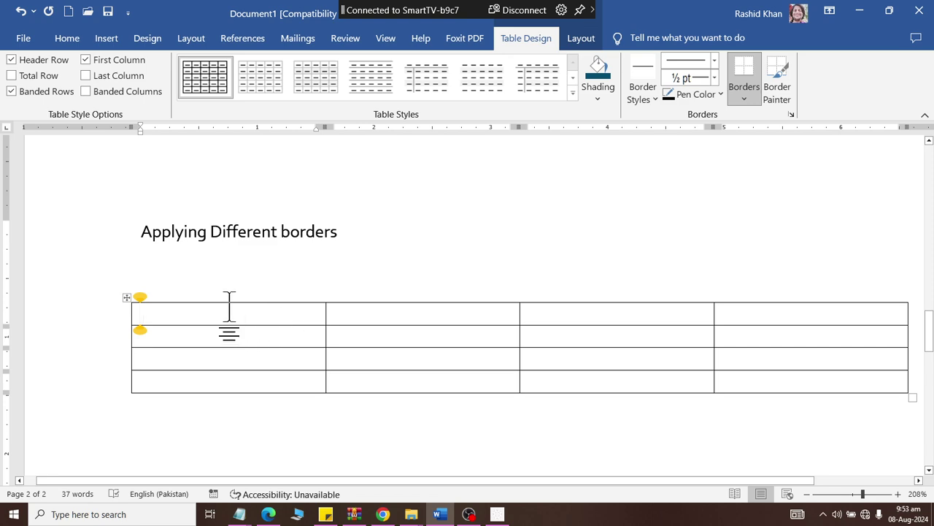
pyautogui.moveTo(229, 307); pyautogui.dragTo(792, 385)
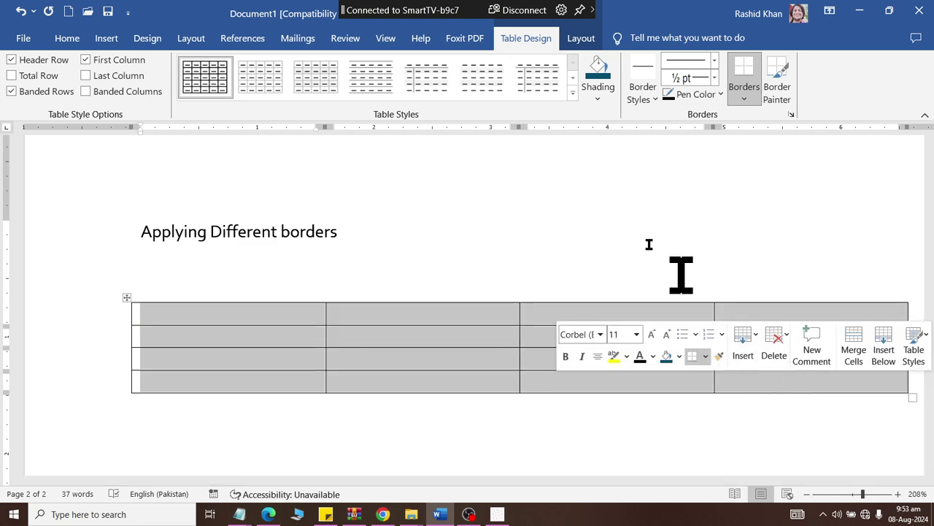
pyautogui.click(573, 93)
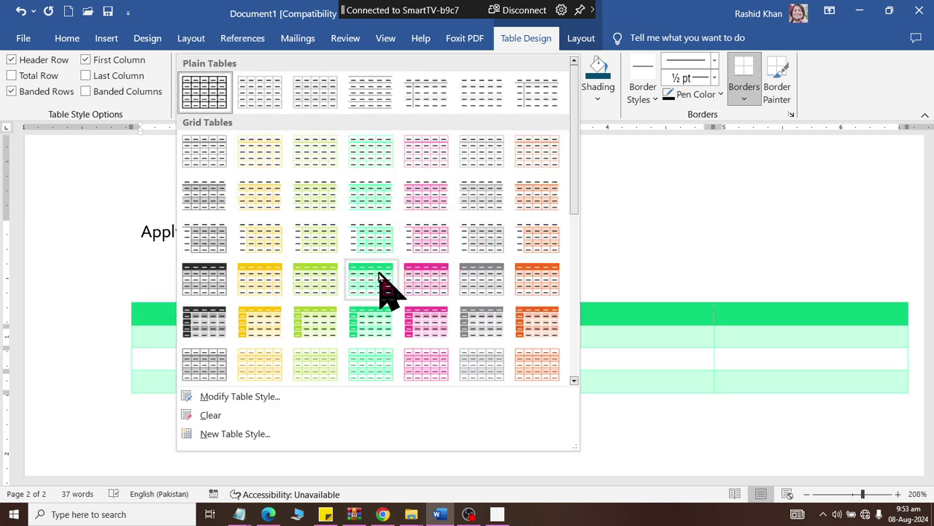
pyautogui.click(380, 277)
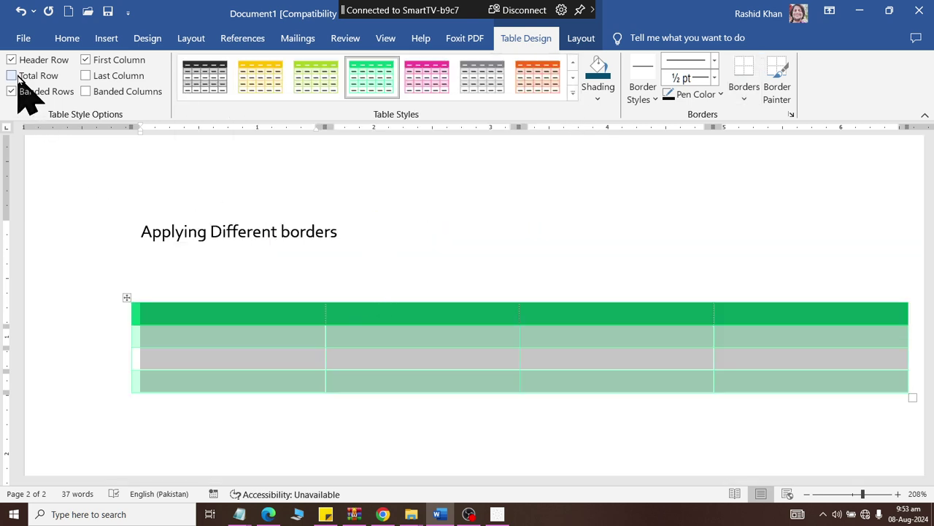
# Turn on header row, total row, banded rows and banded columns, with first and last column off
pyautogui.click(88, 60)
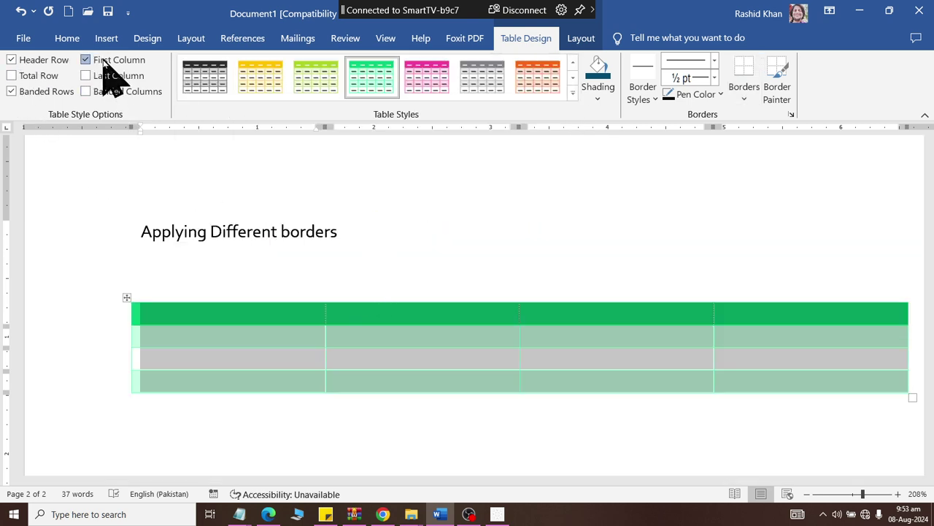
pyautogui.click(21, 64)
pyautogui.click(42, 94)
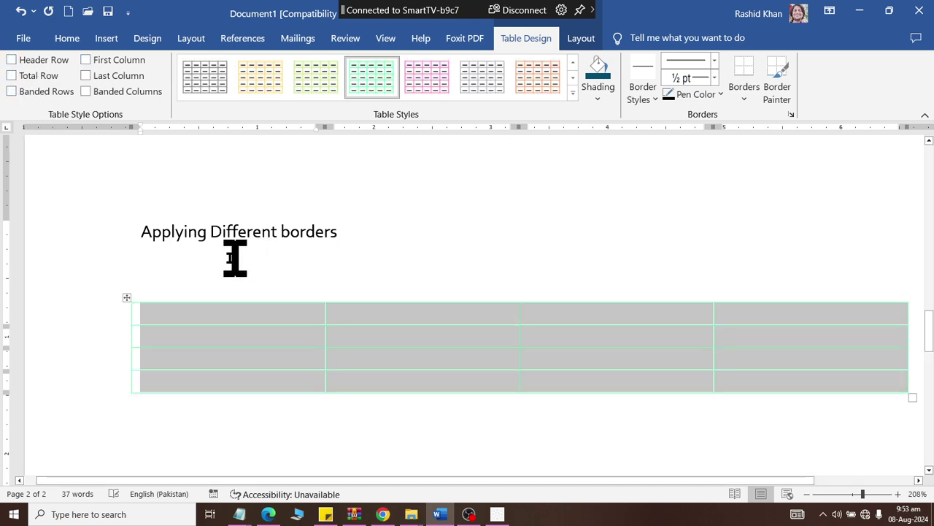
pyautogui.click(40, 63)
pyautogui.click(41, 78)
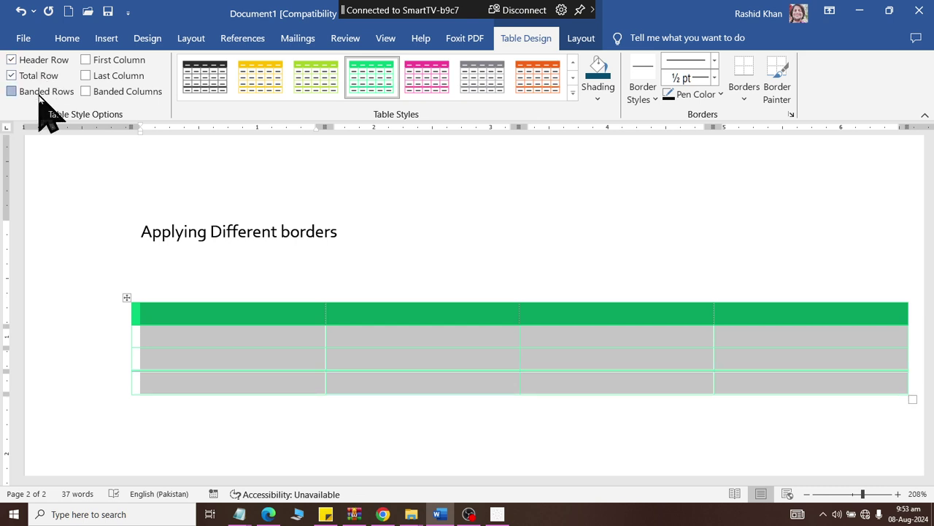
pyautogui.click(41, 93)
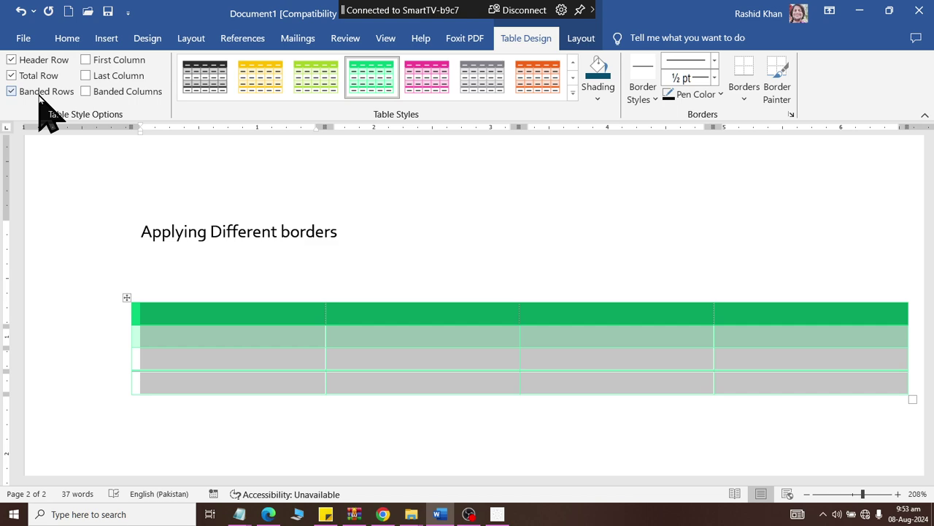
pyautogui.click(91, 97)
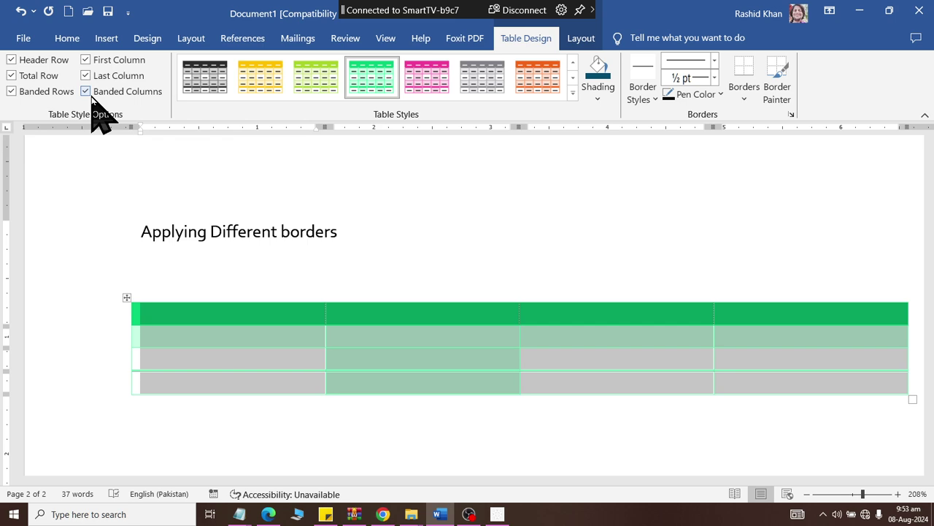
pyautogui.click(86, 76)
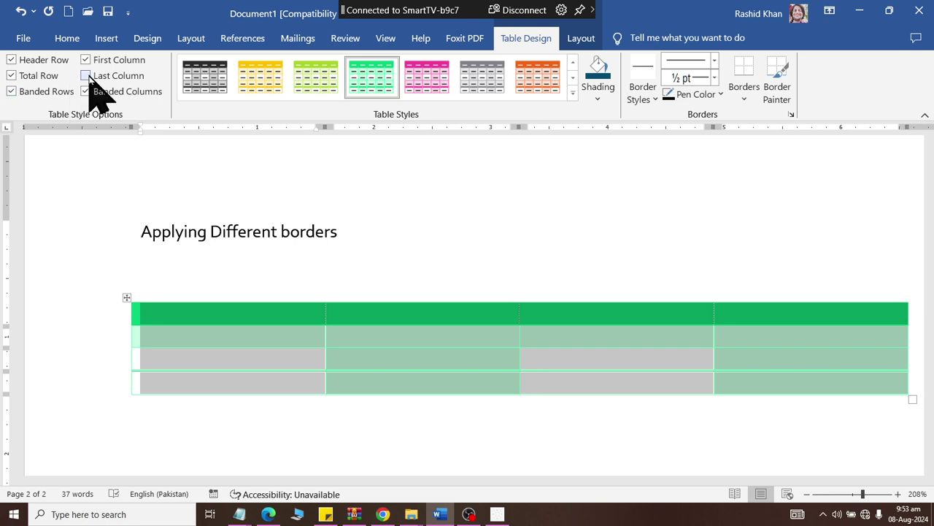
pyautogui.click(86, 76)
pyautogui.click(86, 76)
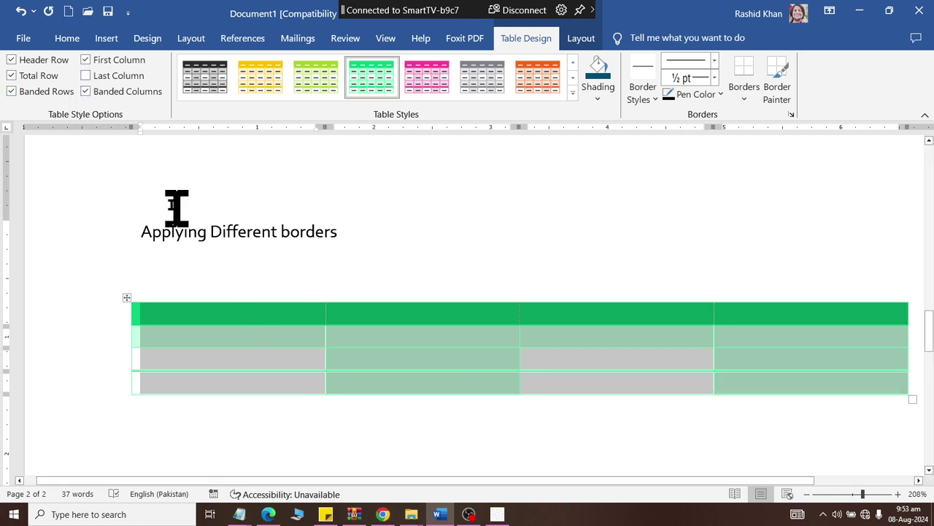
# Insert the With Subheads 1 quick table ('Enrollment in local colleges, 2005') below the green table
pyautogui.click(220, 401)
pyautogui.scroll(-3, 205, 388)
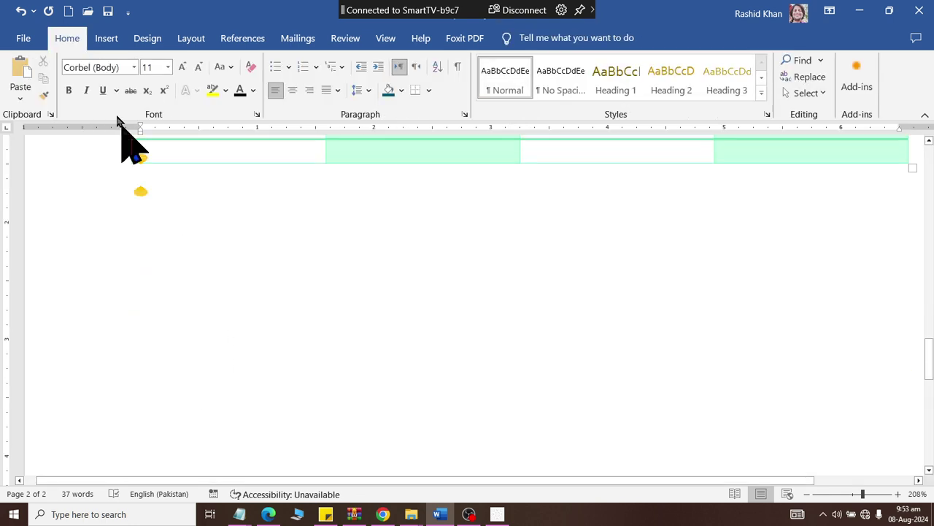
pyautogui.click(106, 38)
pyautogui.click(103, 86)
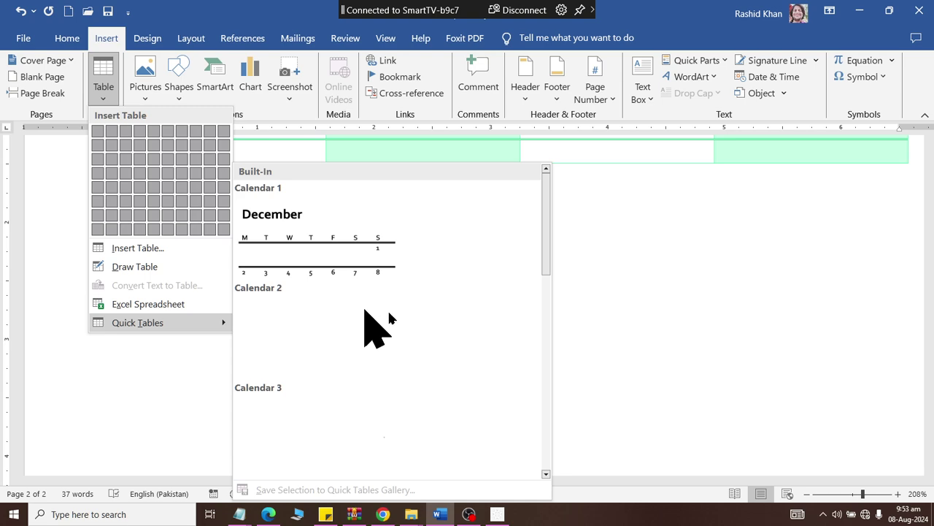
pyautogui.scroll(-5, 394, 340)
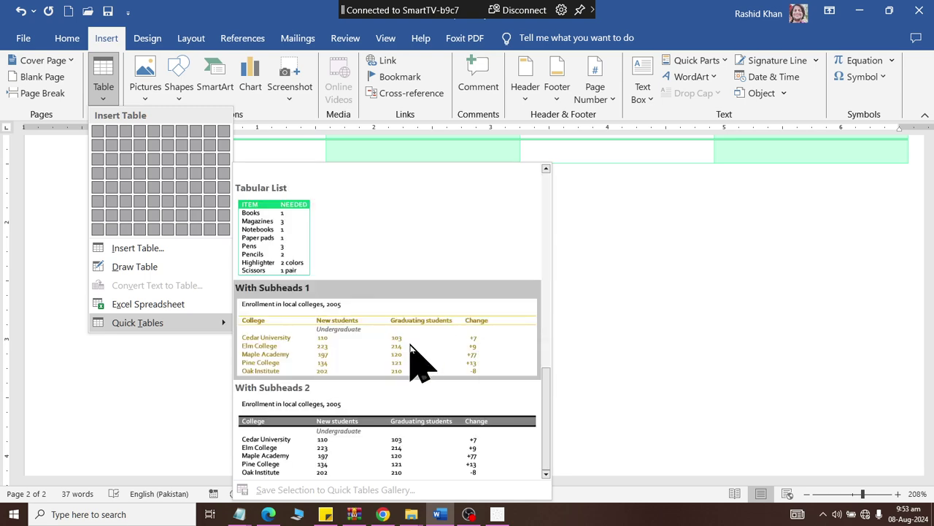
pyautogui.click(417, 365)
# Switch off header row, total row, first column and banded rows and columns for the enrollment table
pyautogui.click(36, 60)
pyautogui.click(36, 75)
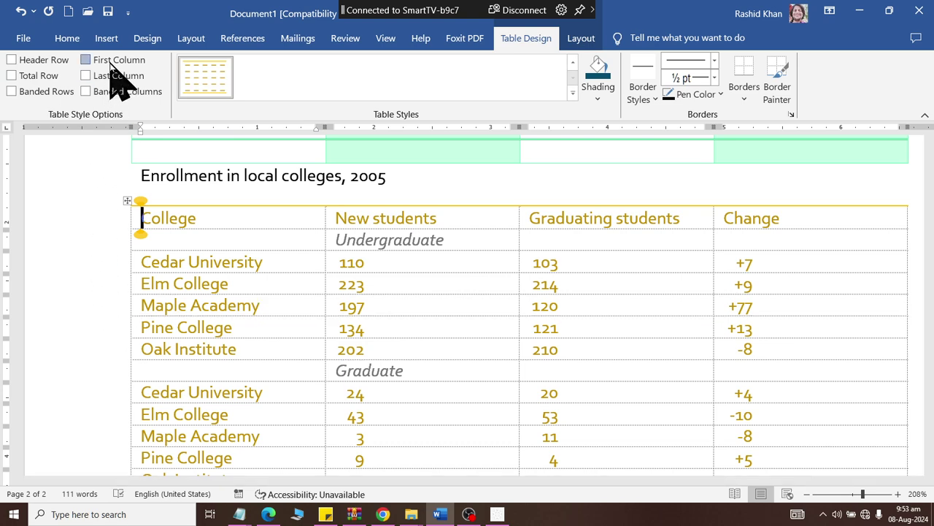
pyautogui.click(105, 61)
pyautogui.click(106, 62)
pyautogui.click(106, 77)
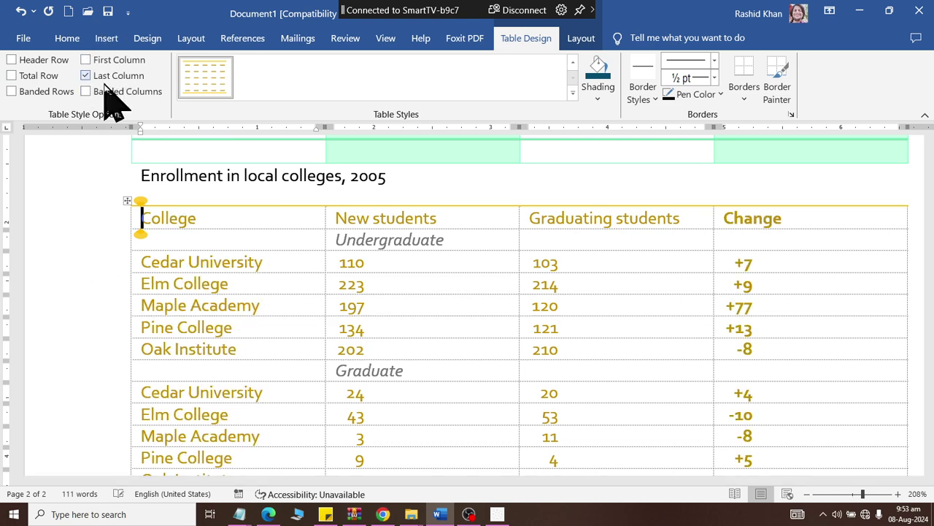
pyautogui.click(56, 93)
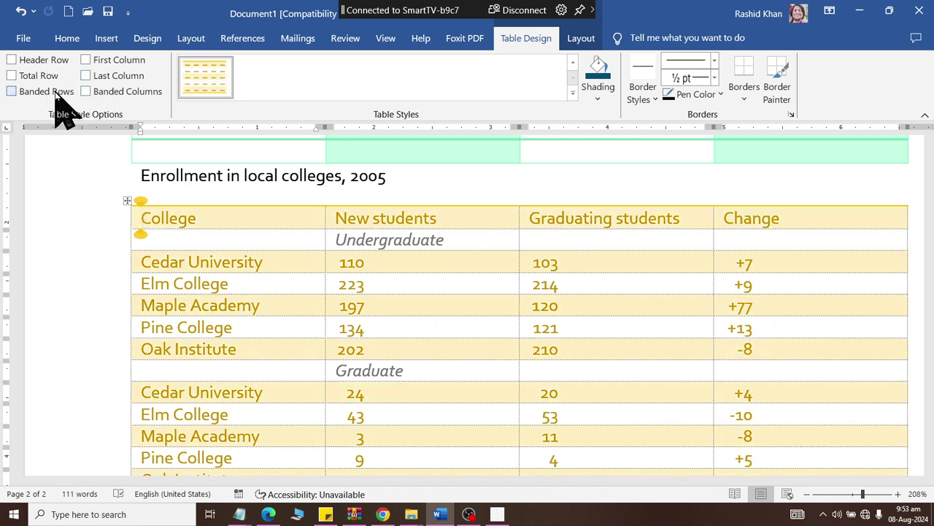
pyautogui.click(57, 93)
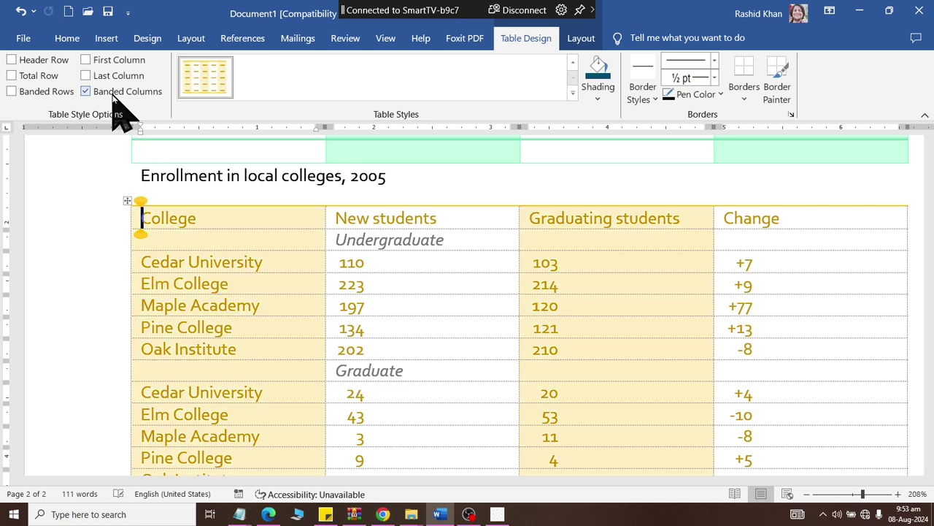
pyautogui.click(113, 94)
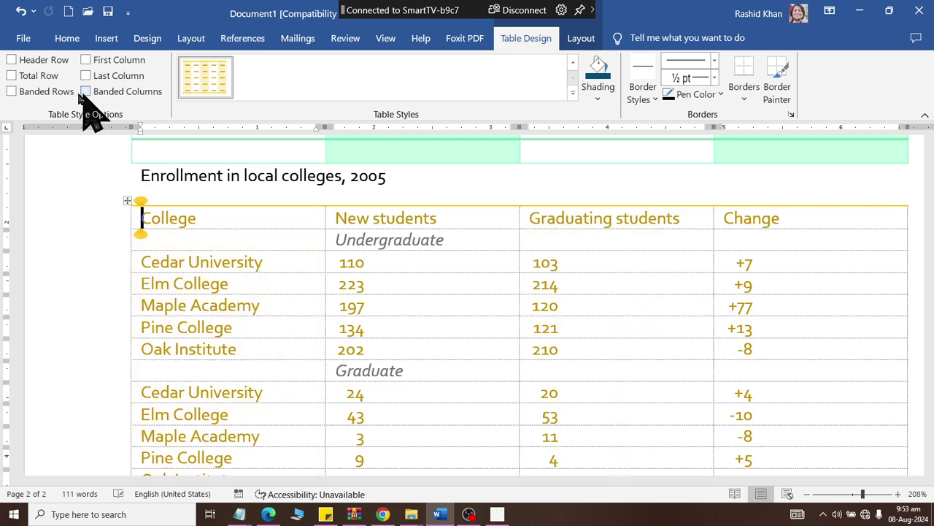
pyautogui.click(46, 61)
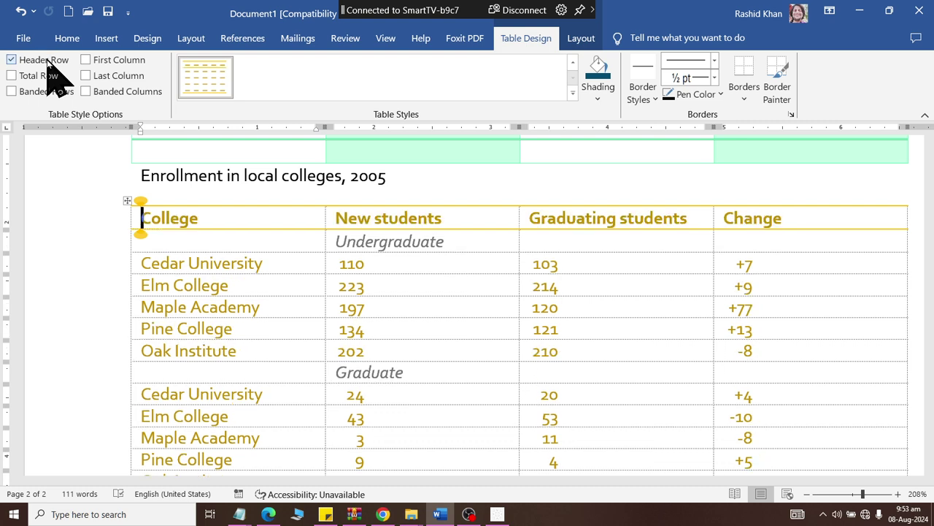
pyautogui.click(46, 63)
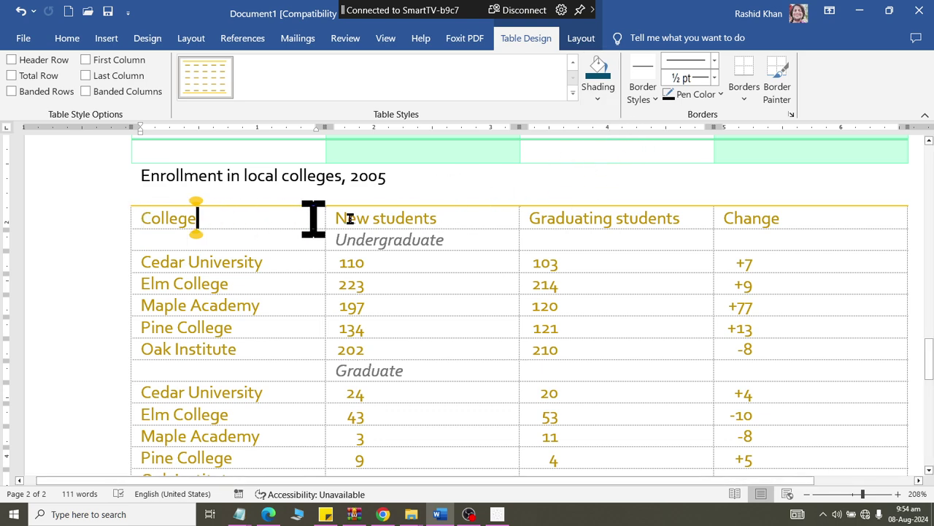
# Shade the enrollment table's header row dark purple using a custom colour
pyautogui.moveTo(313, 219); pyautogui.dragTo(757, 219)
pyautogui.click(599, 91)
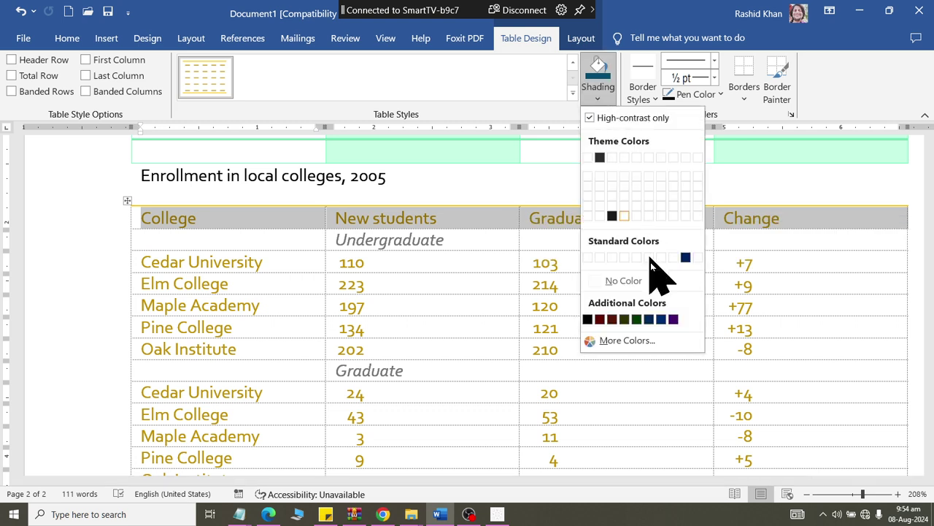
pyautogui.click(629, 341)
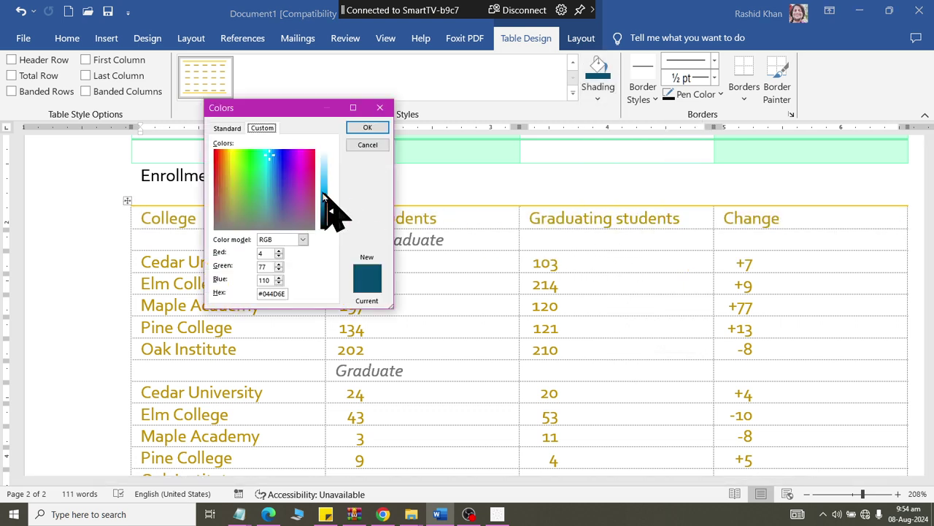
pyautogui.click(304, 178)
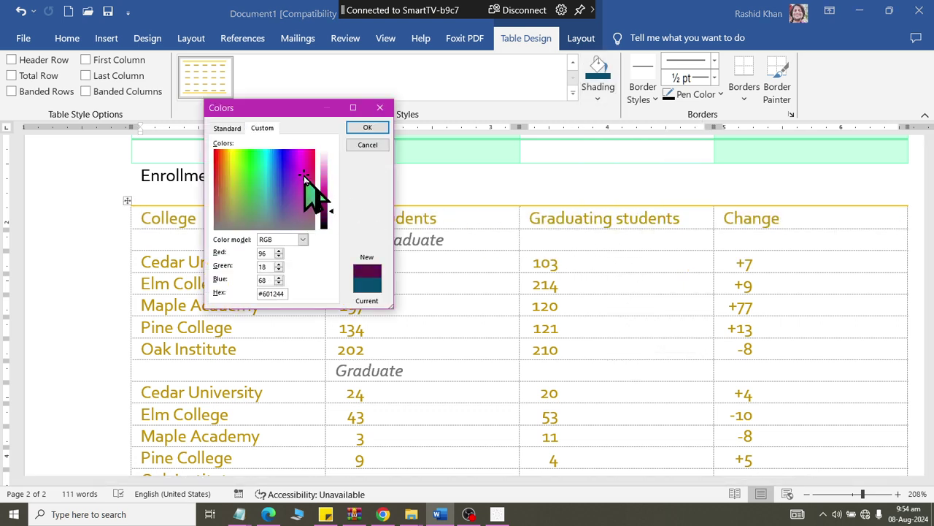
pyautogui.click(367, 127)
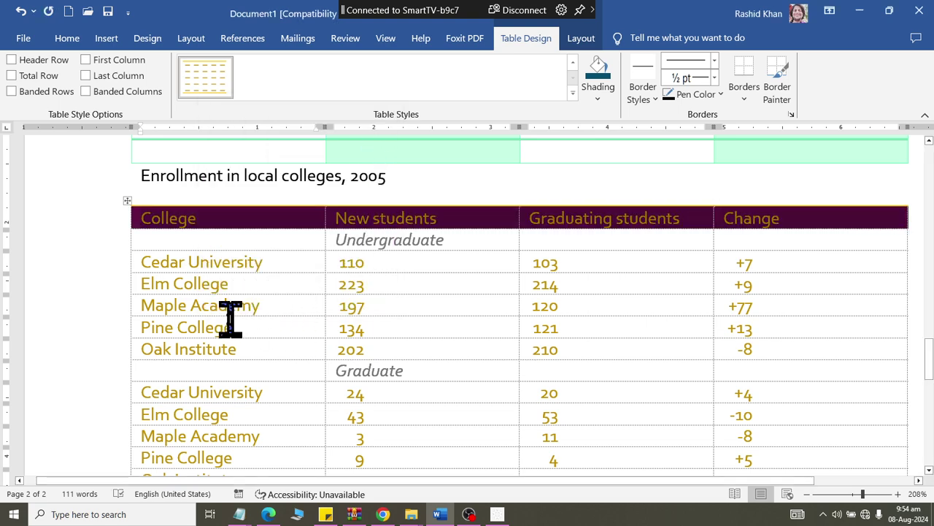
# Shade the Maple Academy row dark maroon and the New students cells light green
pyautogui.moveTo(222, 311); pyautogui.dragTo(745, 299)
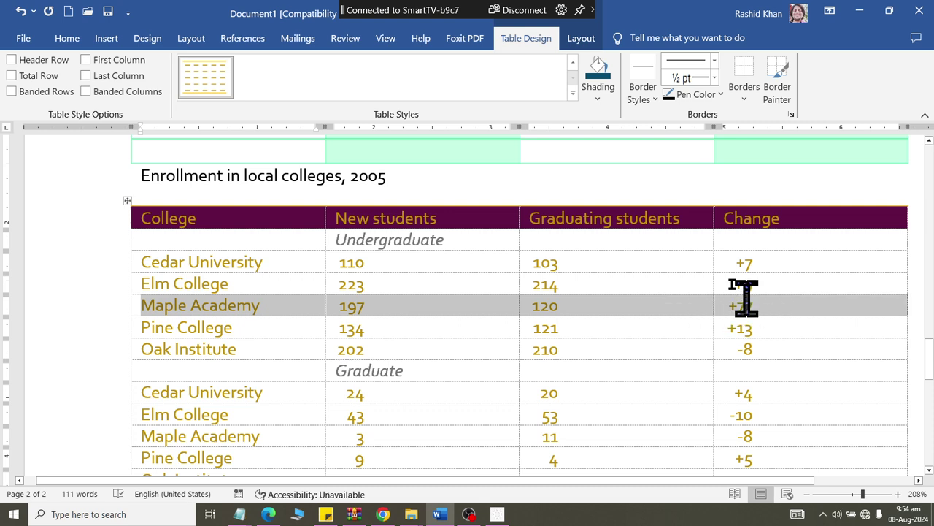
pyautogui.click(596, 100)
pyautogui.click(600, 319)
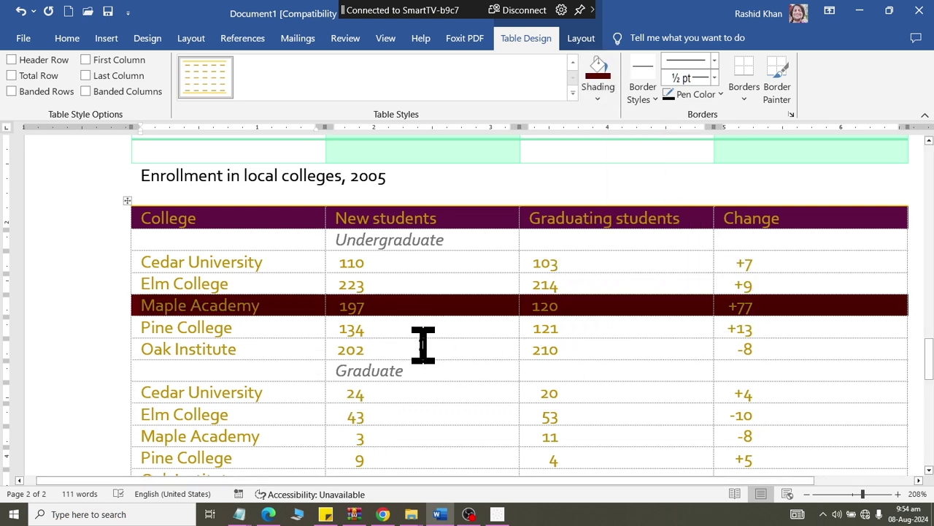
pyautogui.moveTo(423, 343); pyautogui.dragTo(438, 442)
pyautogui.click(597, 100)
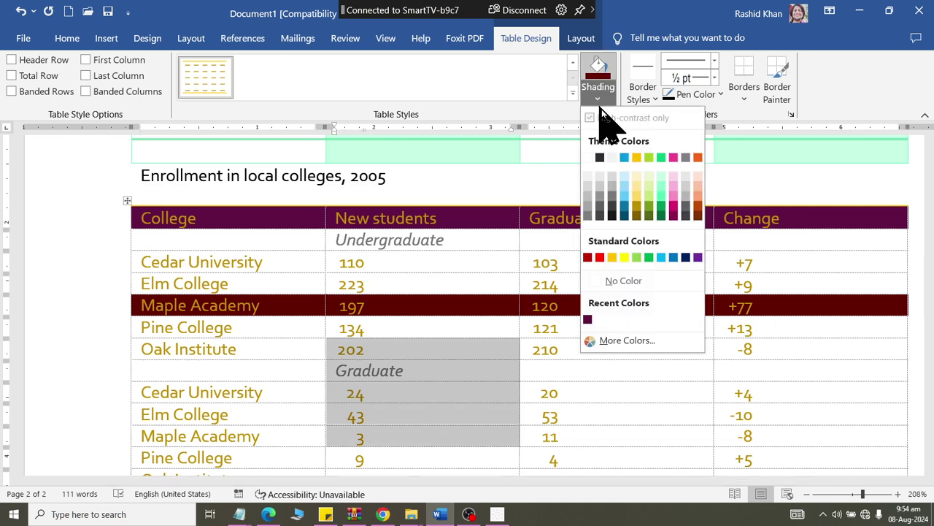
pyautogui.click(661, 187)
pyautogui.click(559, 393)
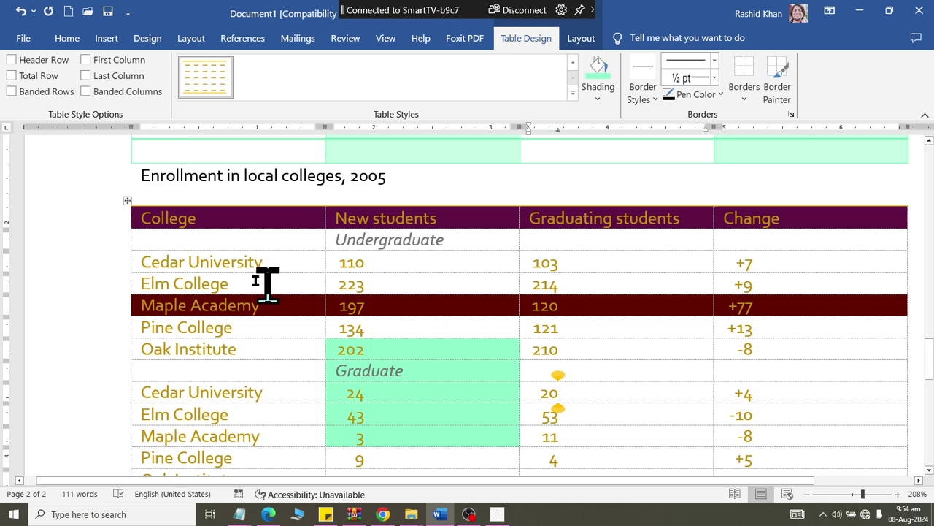
# Set the table rows' shading to No Color, leaving plain white backgrounds
pyautogui.moveTo(259, 240); pyautogui.dragTo(811, 438)
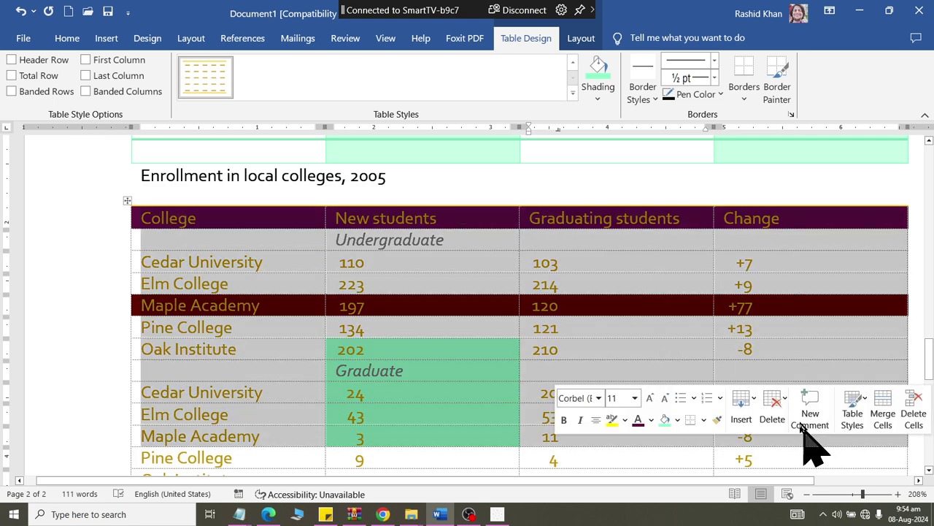
pyautogui.click(600, 96)
pyautogui.click(621, 281)
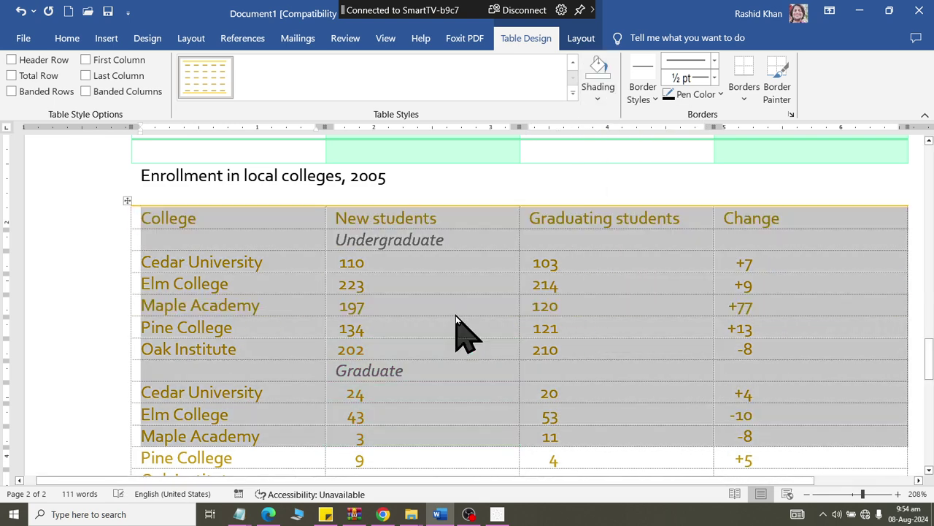
pyautogui.click(456, 319)
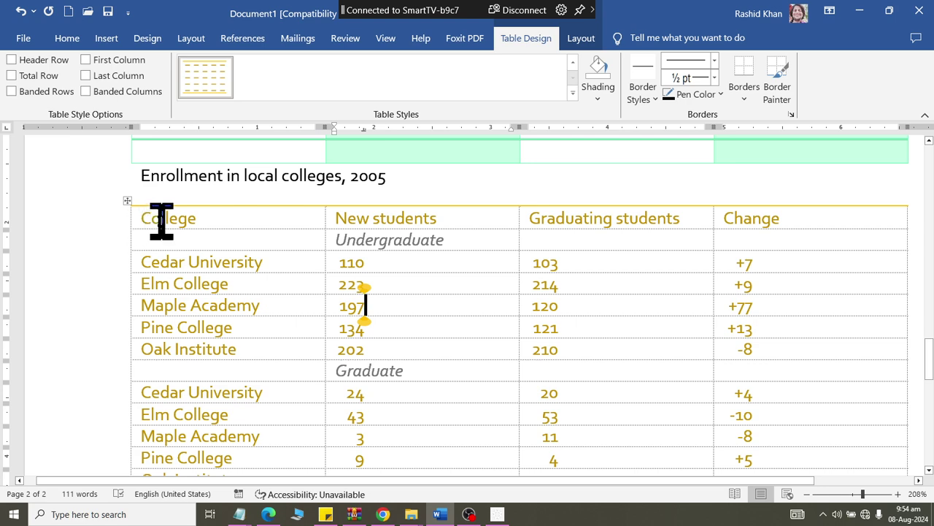
pyautogui.click(23, 38)
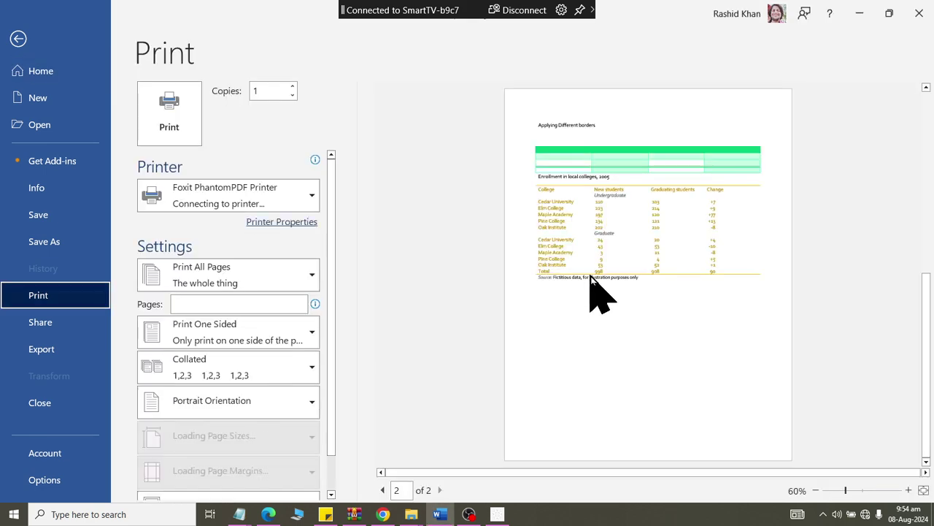
pyautogui.keyDown('ctrl'); pyautogui.scroll(2, 635, 233); pyautogui.keyUp('ctrl')
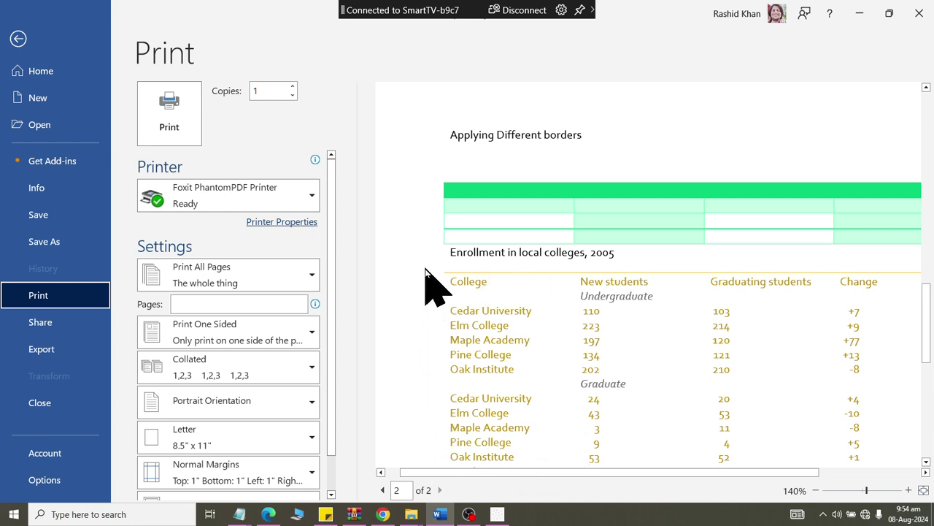
pyautogui.press('Escape')
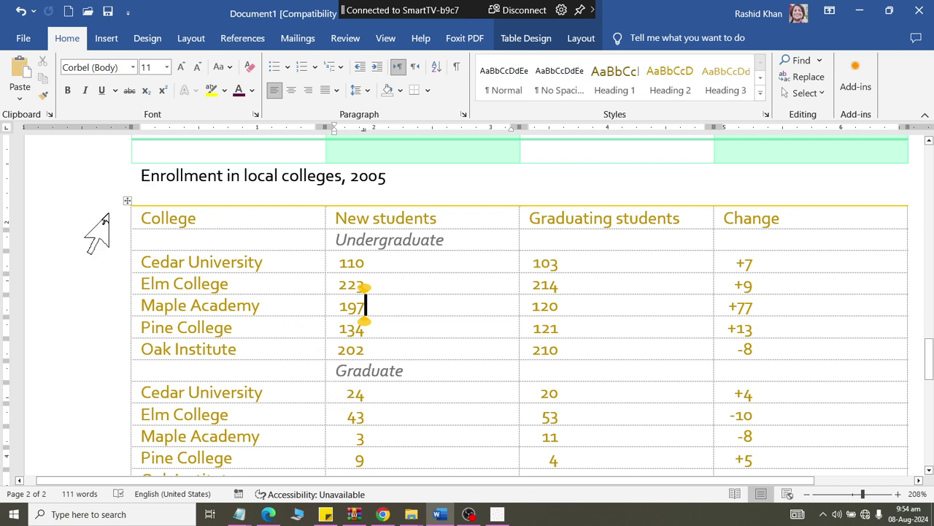
# Apply All Borders to every cell of the enrollment table
pyautogui.scroll(-1, 502, 247)
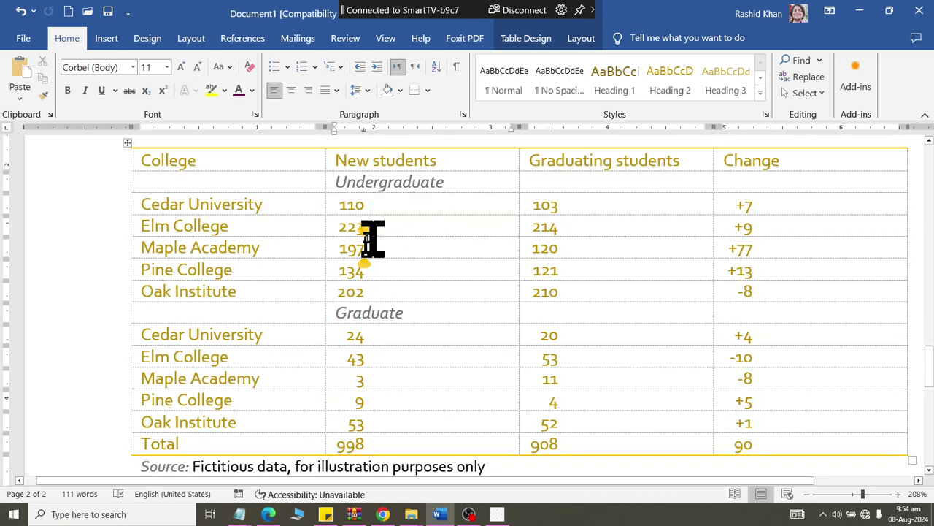
pyautogui.click(129, 145)
pyautogui.click(527, 40)
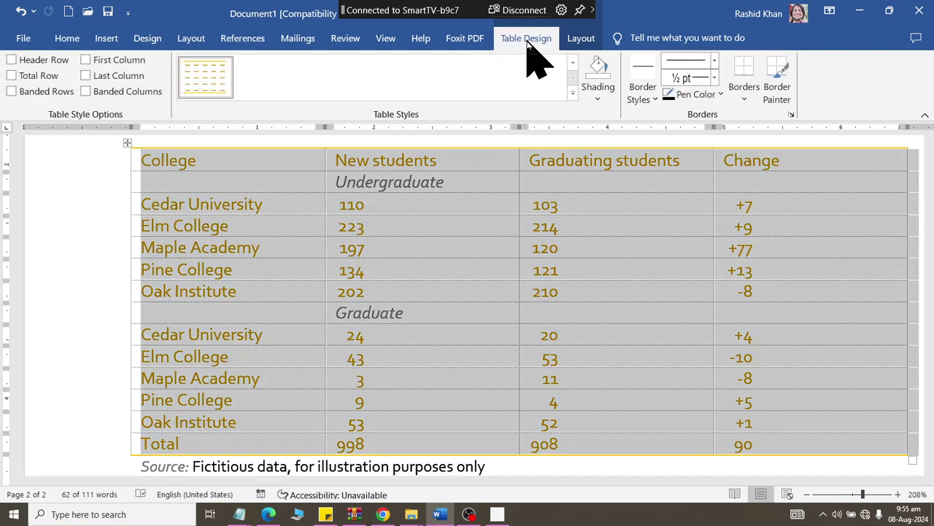
pyautogui.click(739, 99)
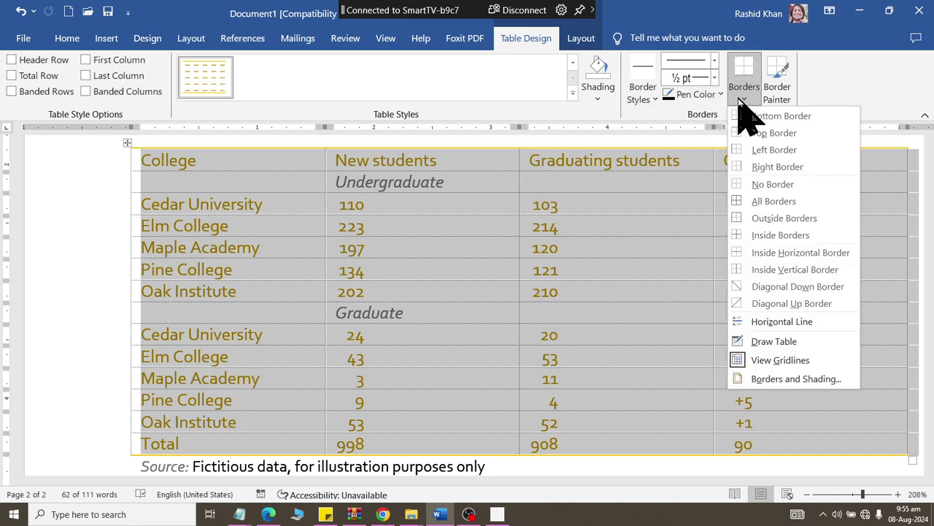
pyautogui.click(741, 202)
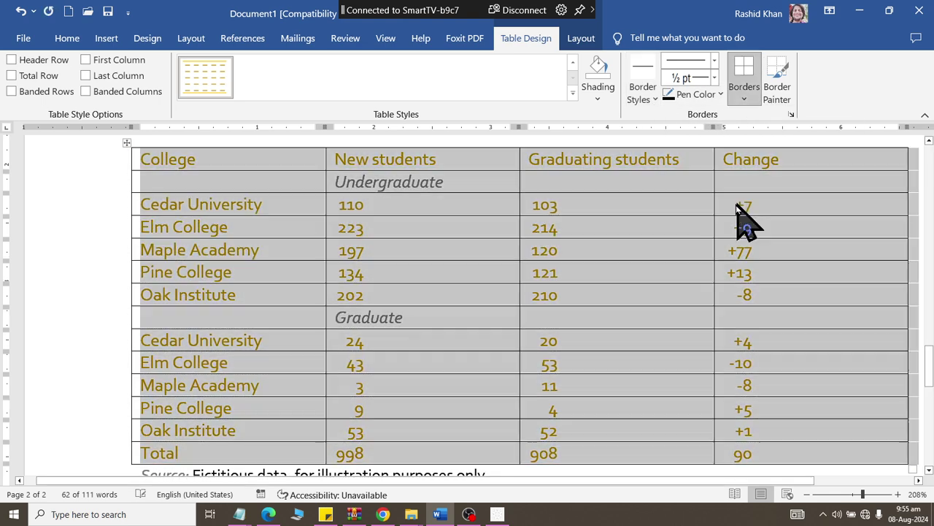
pyautogui.click(25, 38)
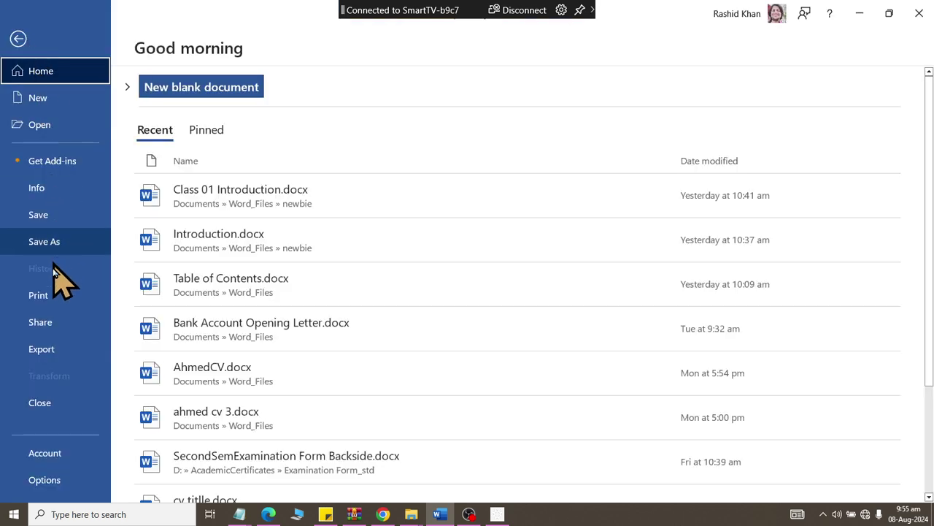
# Inspect the all-borders enrollment table in an enlarged print preview
pyautogui.click(44, 295)
pyautogui.click(737, 223)
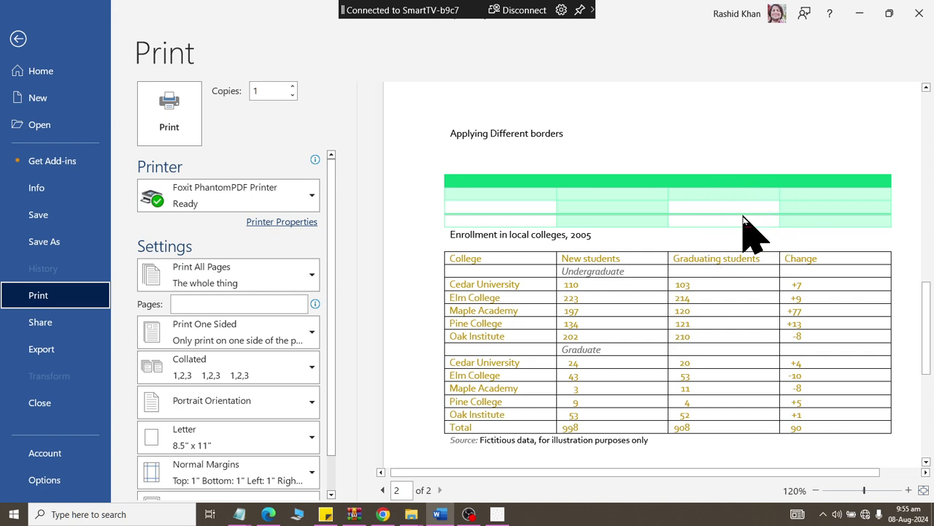
pyautogui.press('Escape')
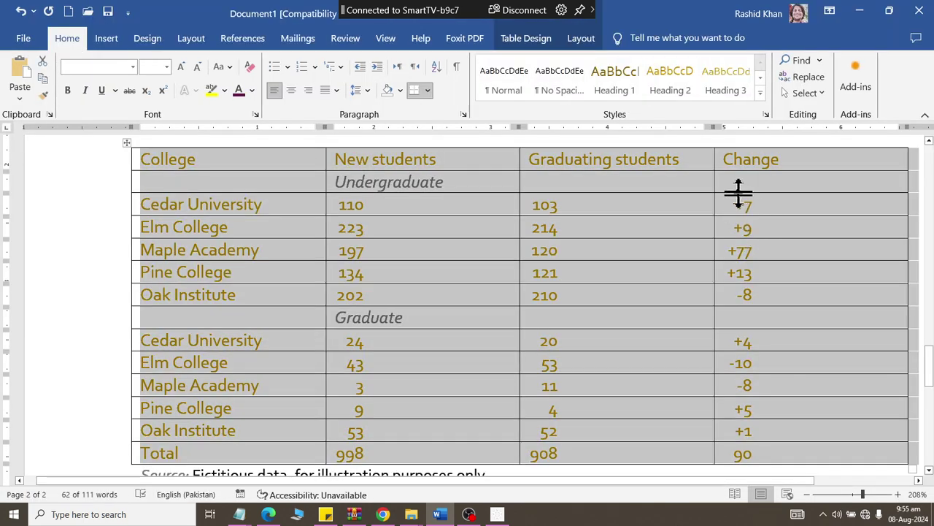
# Remove all borders from the enrollment table and check the result in print preview
pyautogui.click(204, 201)
pyautogui.click(127, 142)
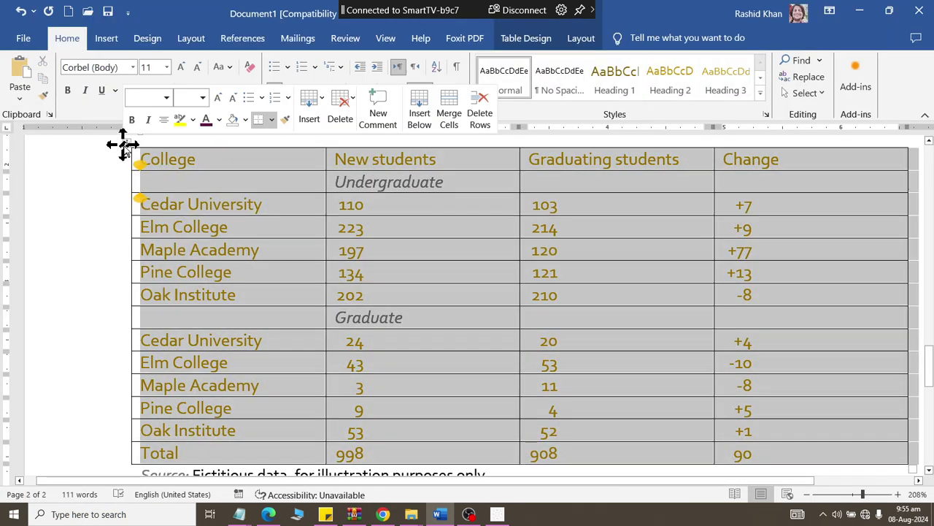
pyautogui.click(515, 40)
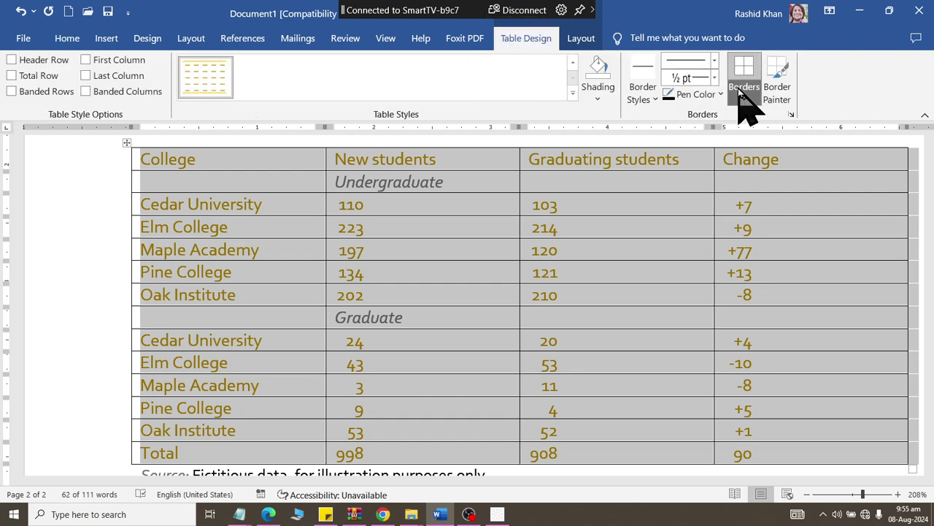
pyautogui.click(744, 101)
pyautogui.click(763, 184)
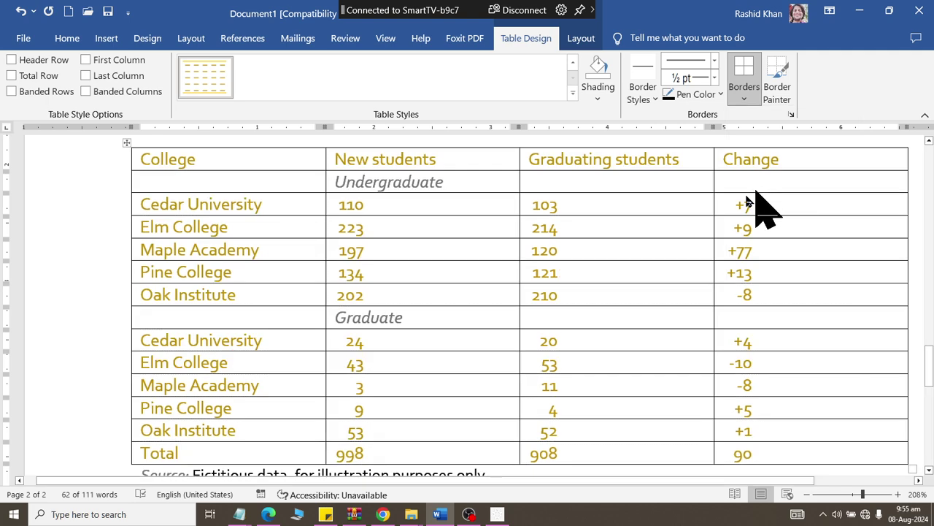
pyautogui.click(363, 260)
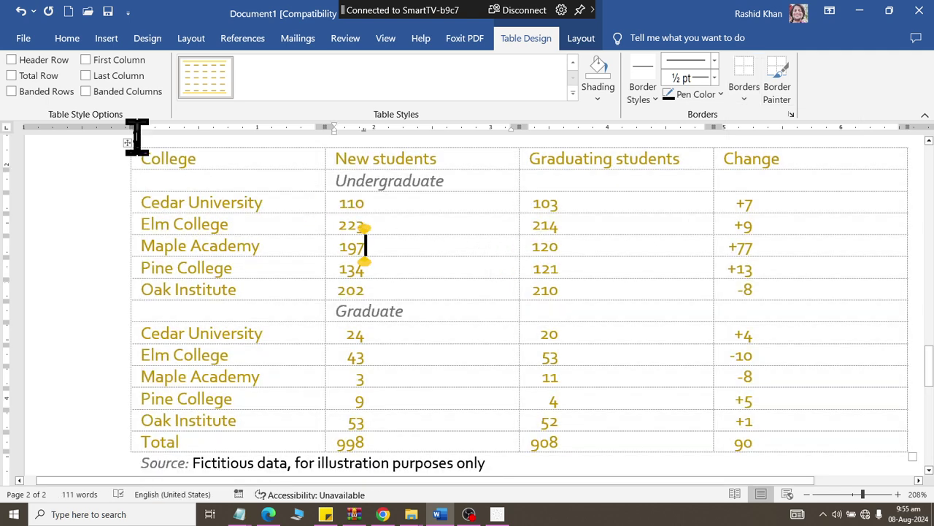
pyautogui.click(23, 38)
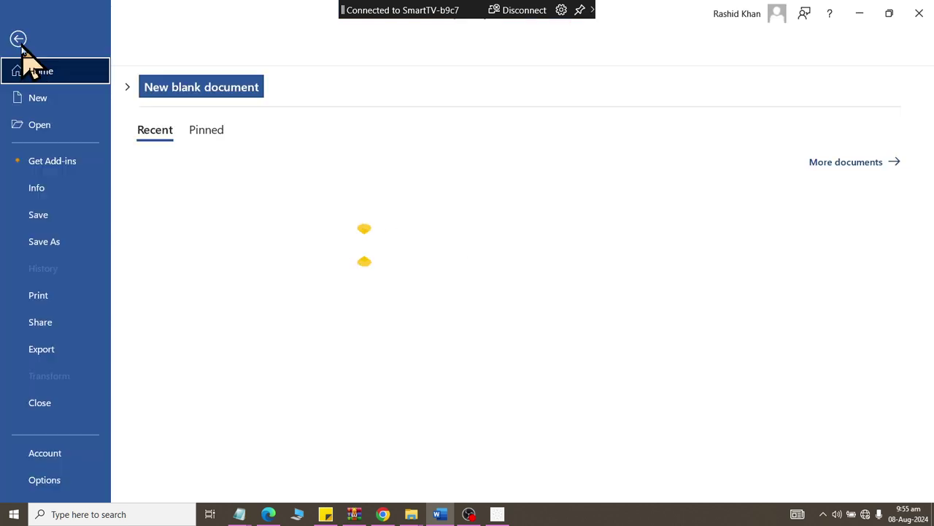
pyautogui.click(40, 292)
pyautogui.click(699, 215)
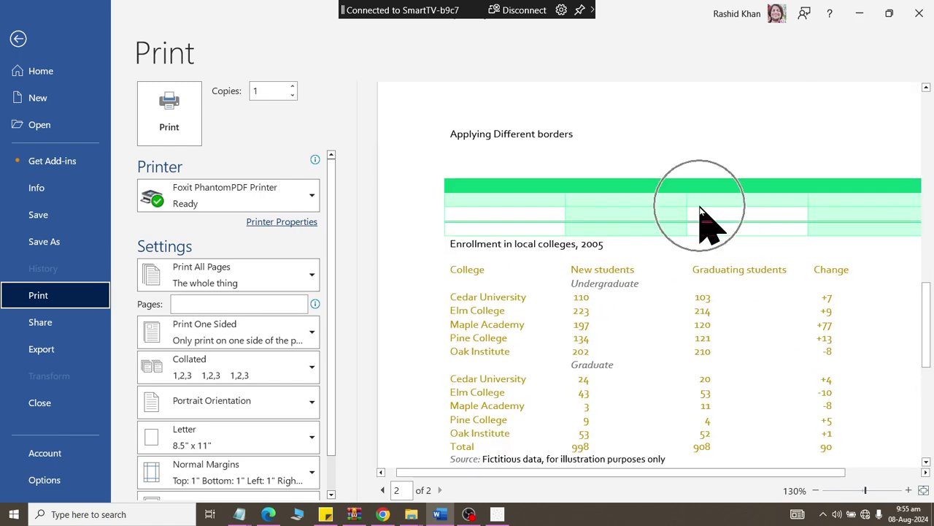
pyautogui.press('Escape')
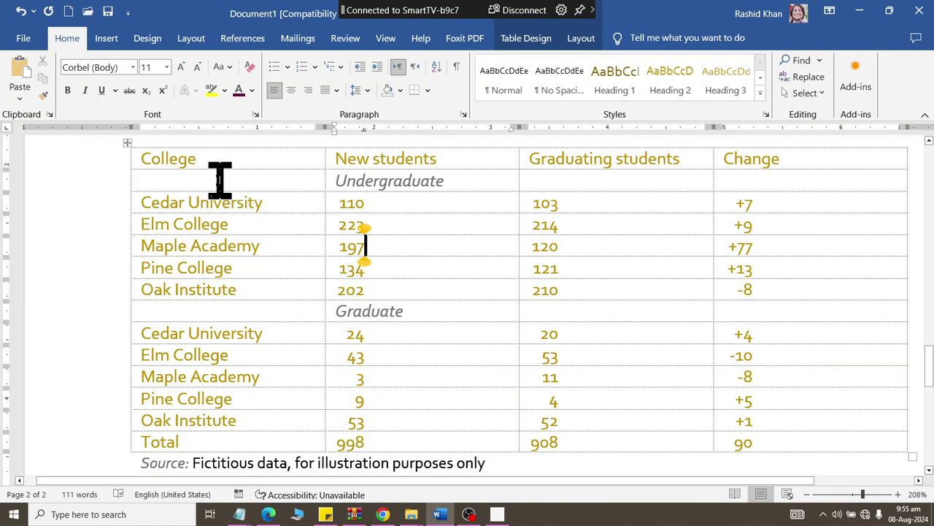
# Apply All Borders to the College column and the Change column, header through Total
pyautogui.moveTo(219, 162); pyautogui.dragTo(228, 437)
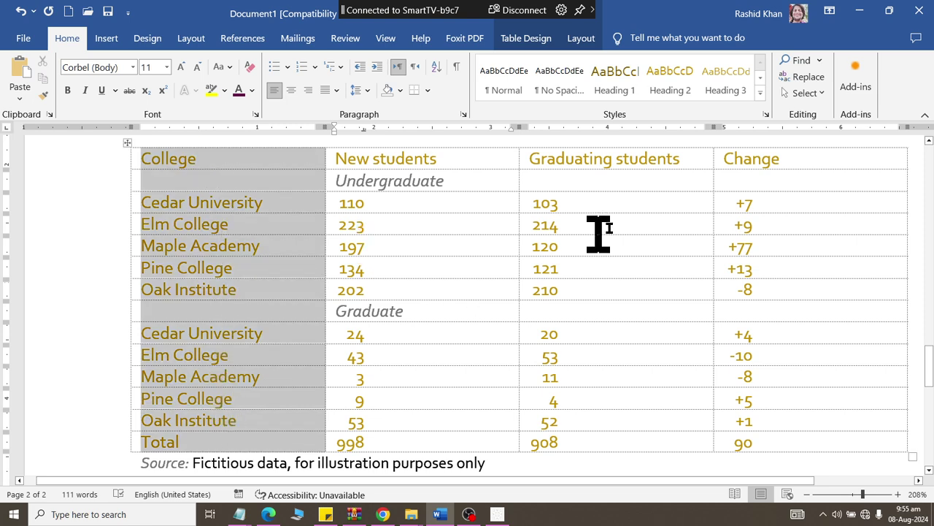
pyautogui.click(525, 38)
pyautogui.click(744, 100)
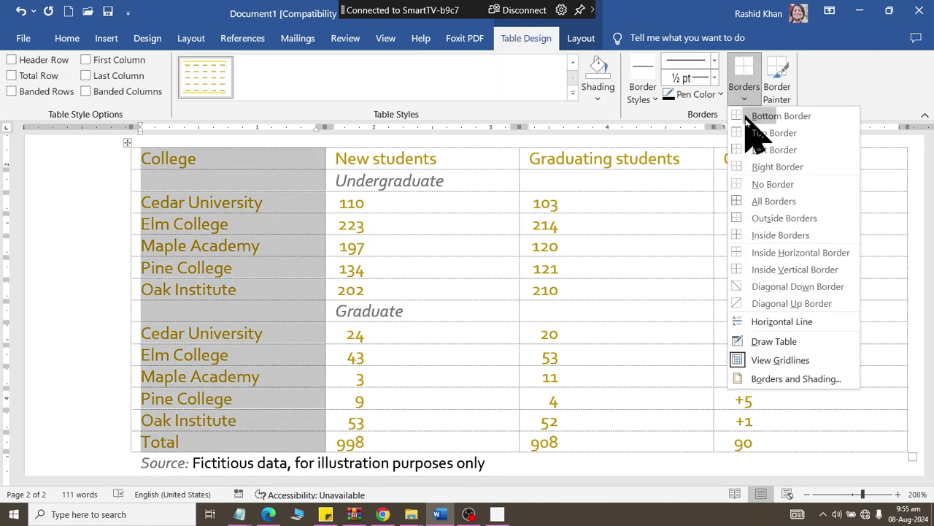
pyautogui.click(763, 201)
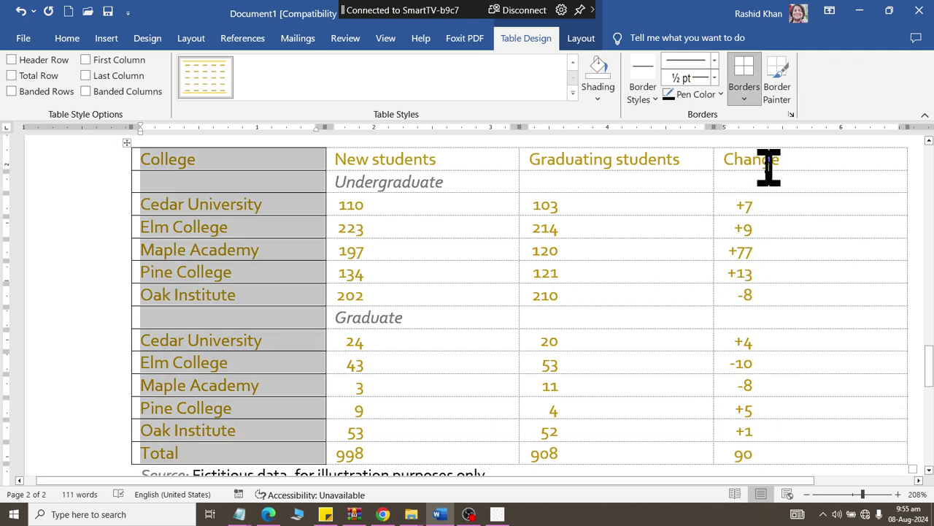
pyautogui.moveTo(769, 167); pyautogui.dragTo(785, 445)
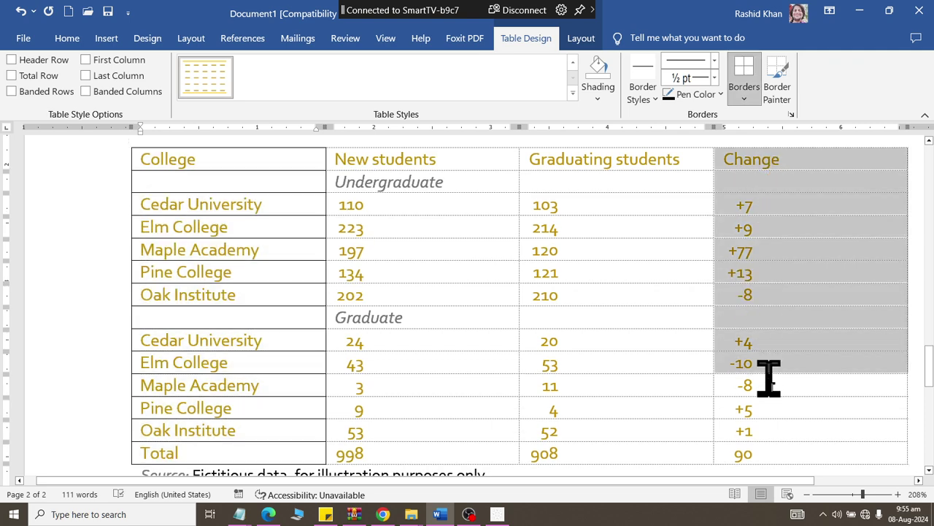
pyautogui.click(744, 99)
pyautogui.click(752, 207)
pyautogui.click(562, 275)
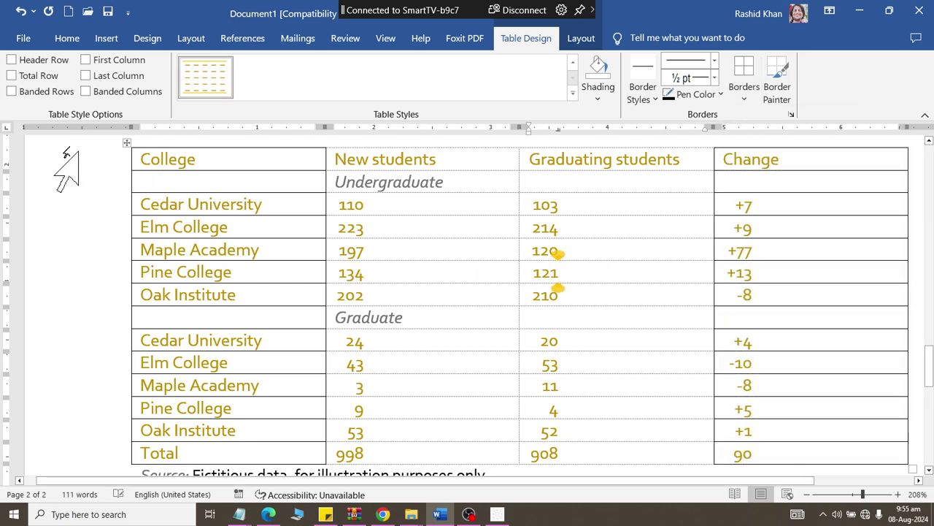
# Review the column borders in print preview, then return to editing the table
pyautogui.click(23, 38)
pyautogui.click(40, 295)
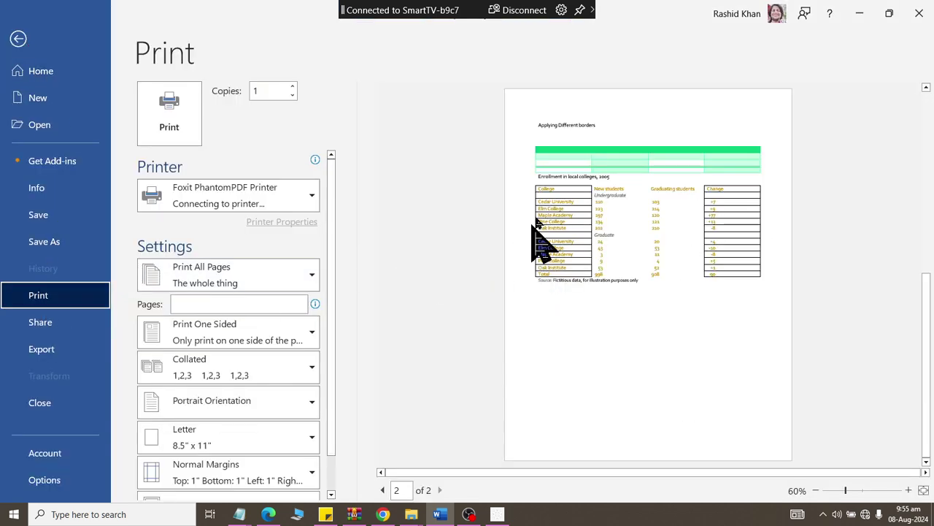
pyautogui.scroll(6, 703, 209)
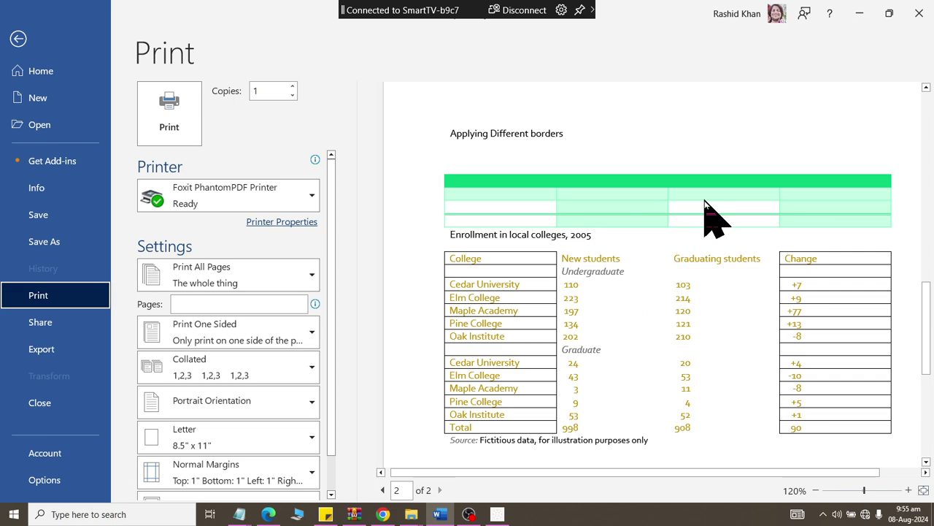
pyautogui.press('Escape')
pyautogui.click(364, 271)
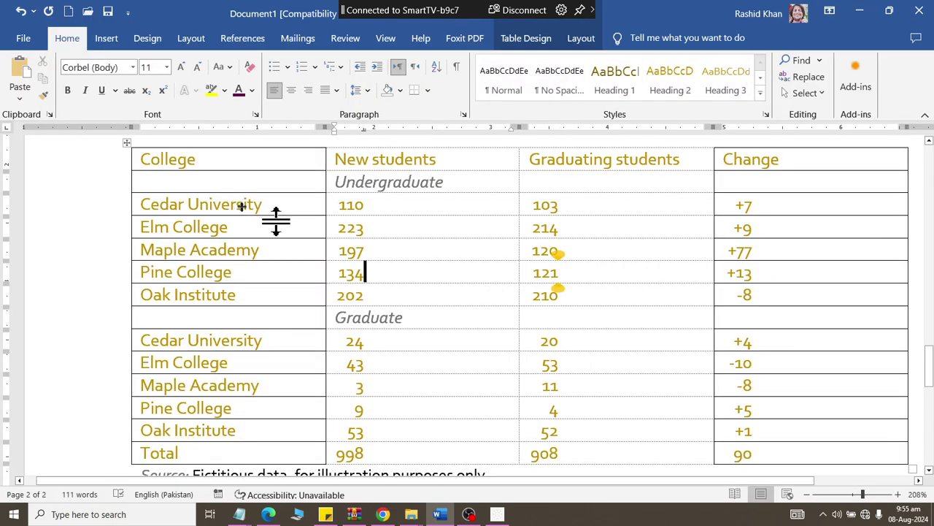
# Apply No Border to the whole Enrollment table
pyautogui.click(130, 144)
pyautogui.click(546, 41)
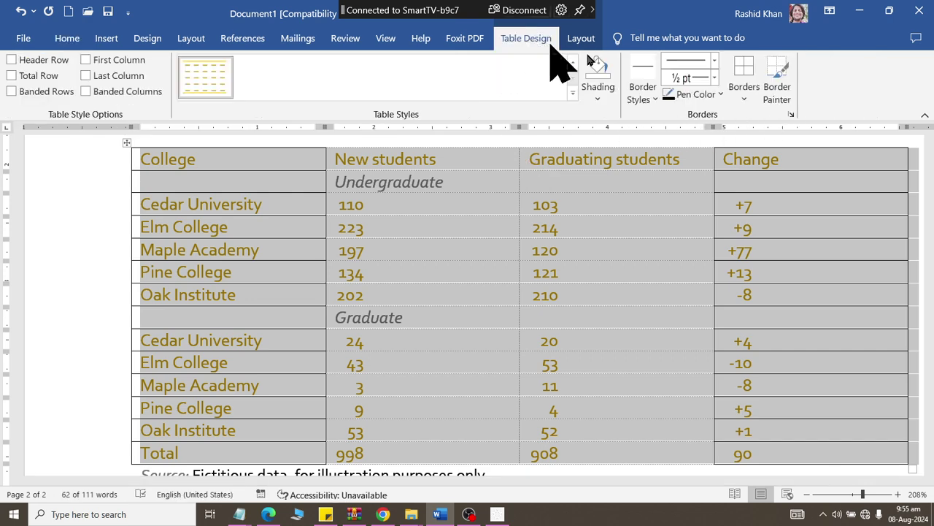
pyautogui.click(744, 98)
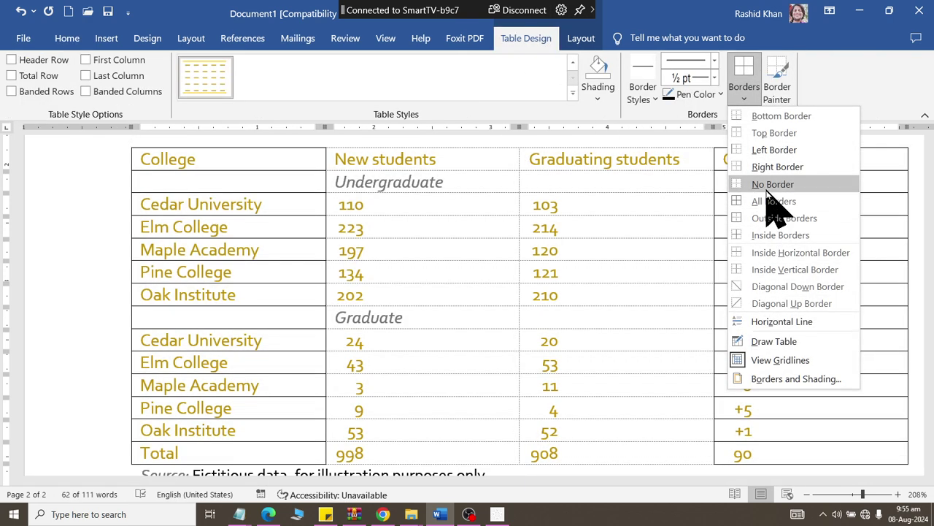
pyautogui.click(770, 184)
pyautogui.click(560, 246)
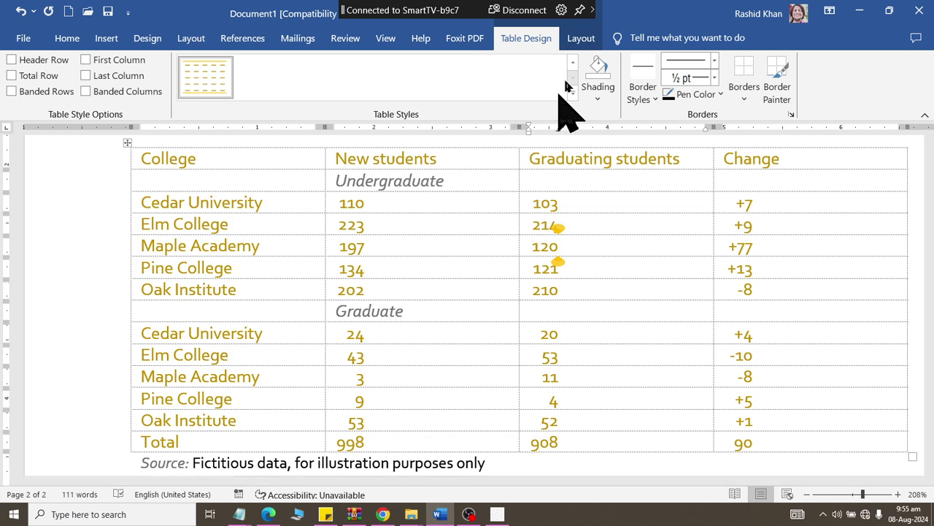
# Toggle View Gridlines off and back on to see the dotted cell guides
pyautogui.click(581, 38)
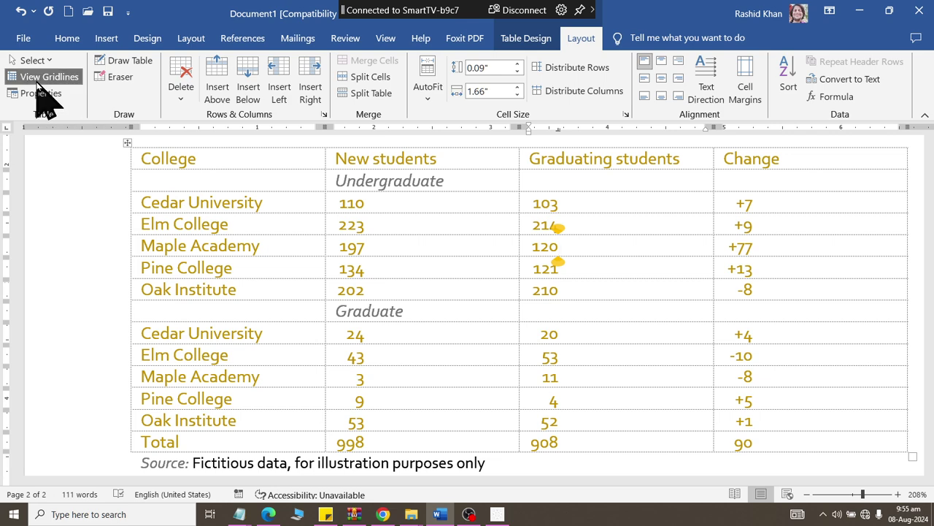
pyautogui.click(45, 78)
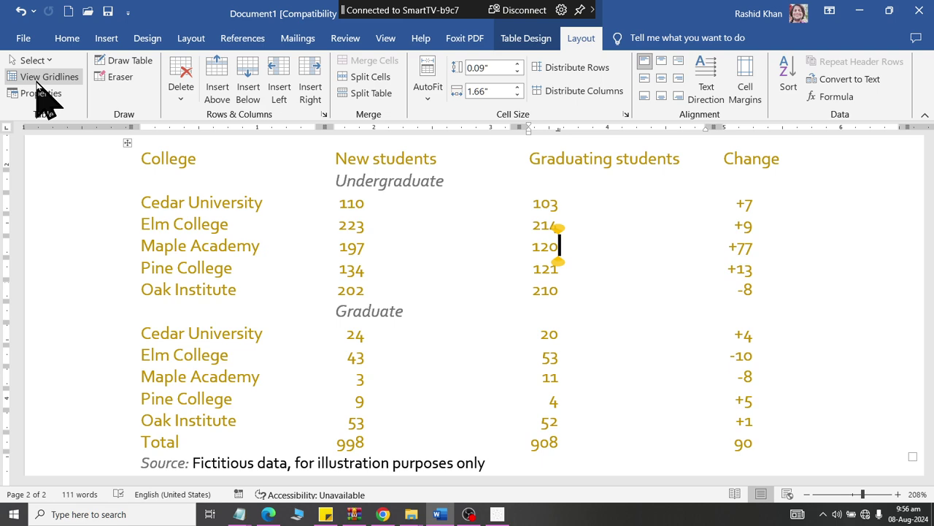
pyautogui.click(40, 77)
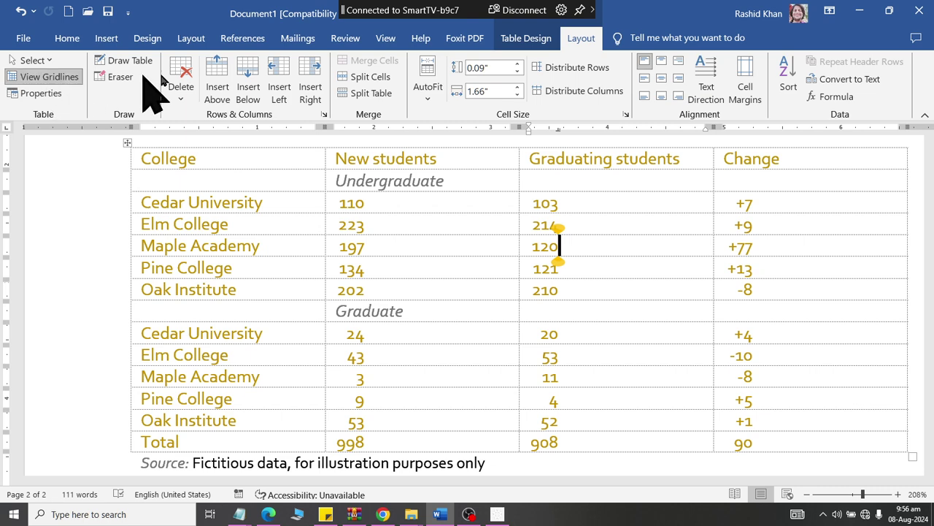
# Apply Inside Horizontal Border to the whole Enrollment table
pyautogui.click(541, 40)
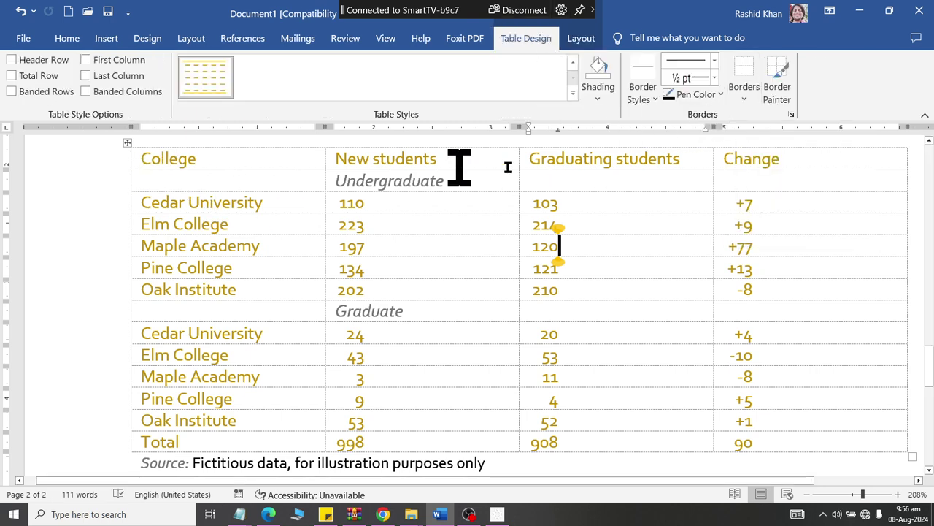
pyautogui.click(128, 143)
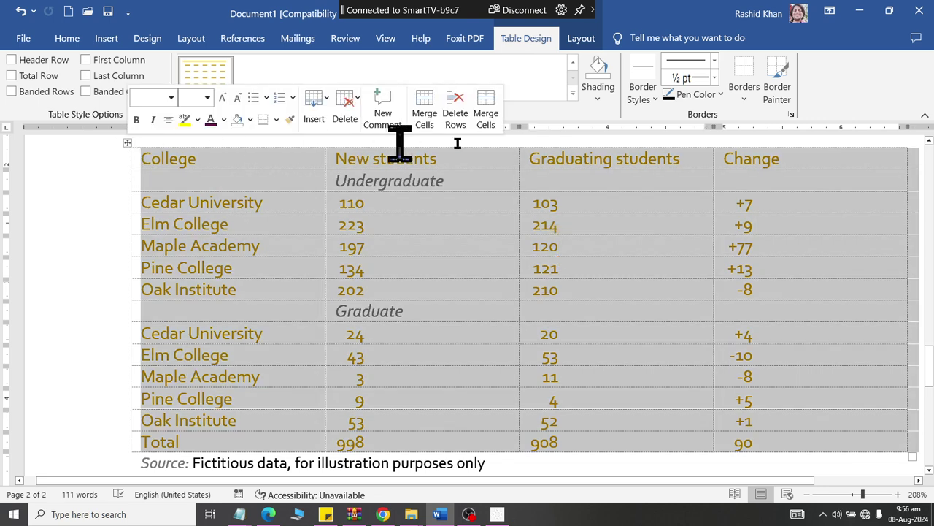
pyautogui.click(744, 100)
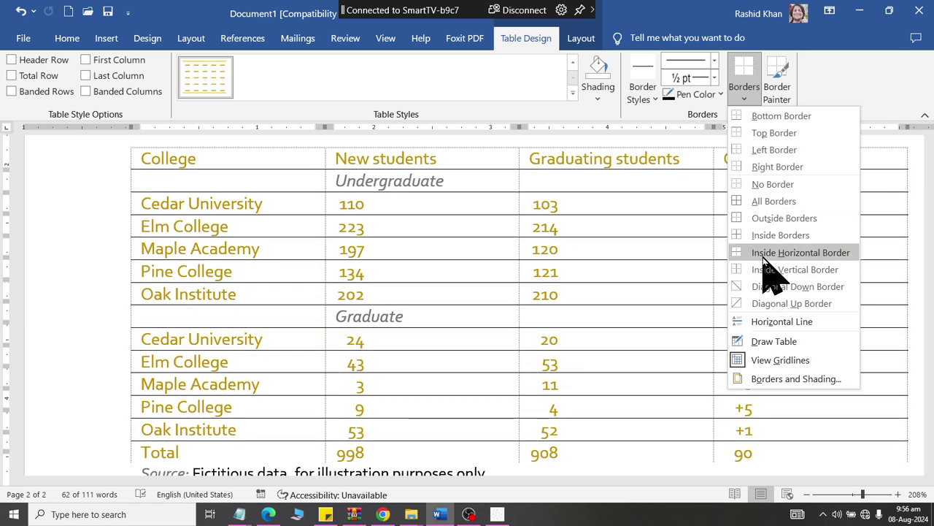
pyautogui.click(764, 255)
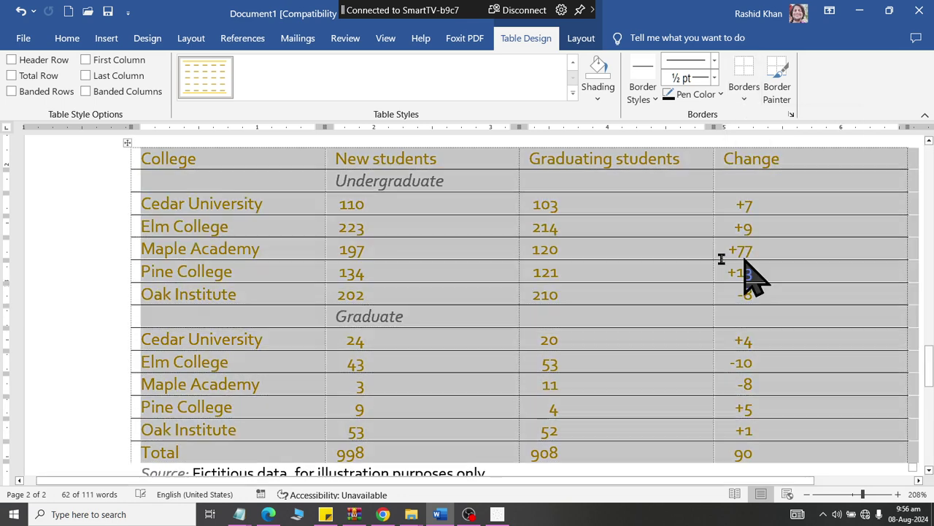
# Zoom into the print preview to check the new row lines
pyautogui.click(21, 40)
pyautogui.click(36, 296)
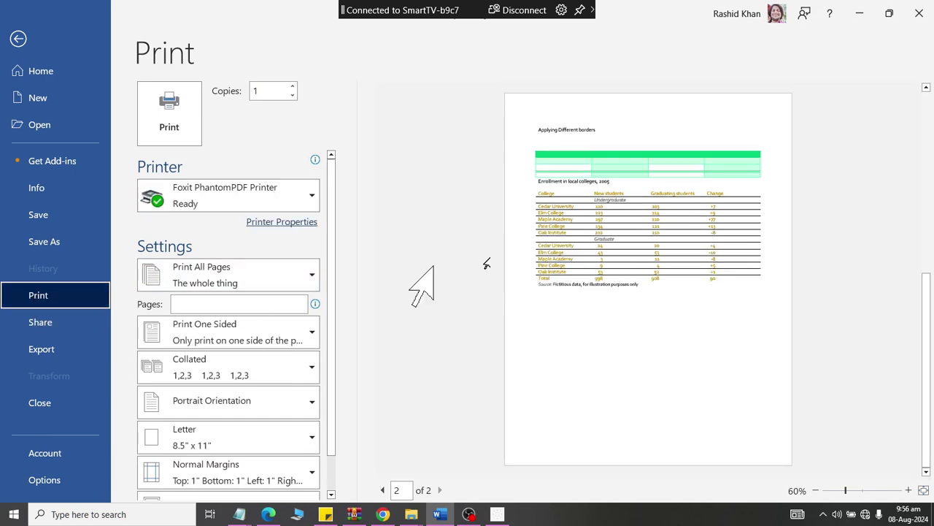
pyautogui.click(761, 219)
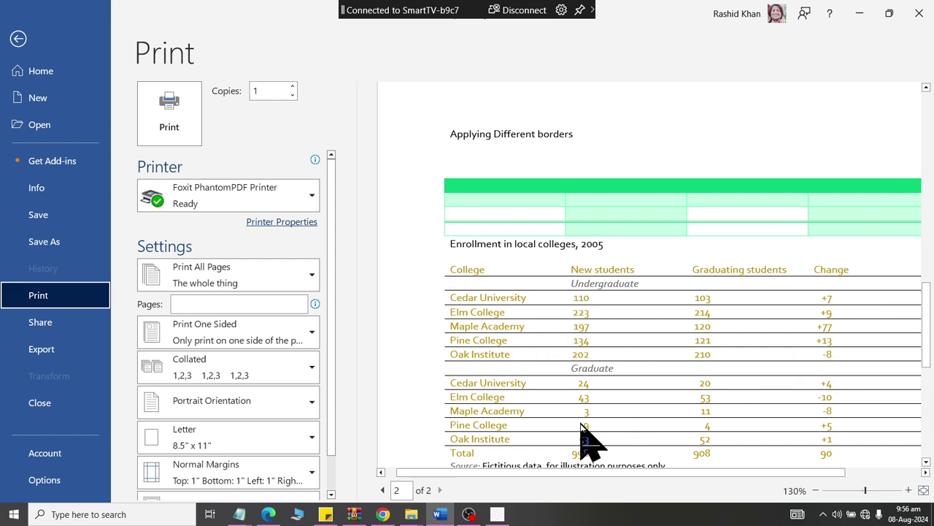
# Replace the row lines with Inside Vertical Border only and check it in print preview
pyautogui.press('Escape')
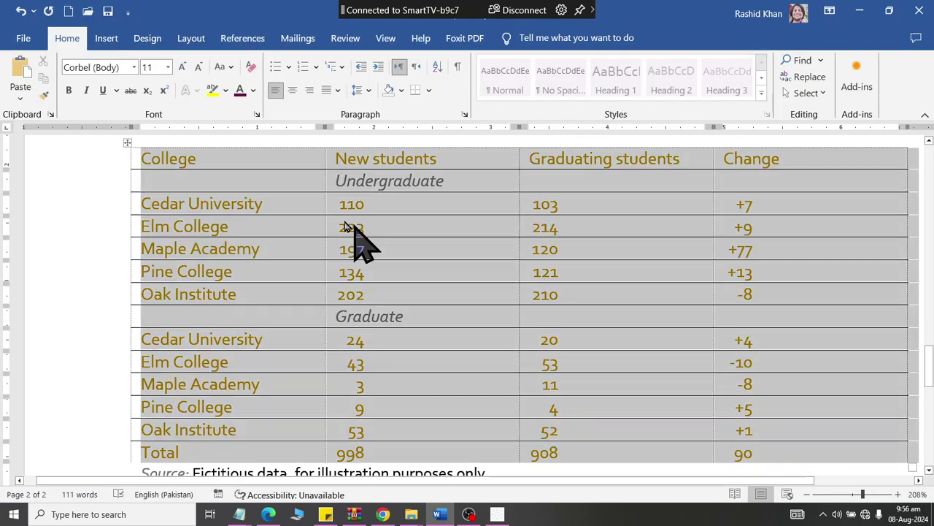
pyautogui.click(128, 143)
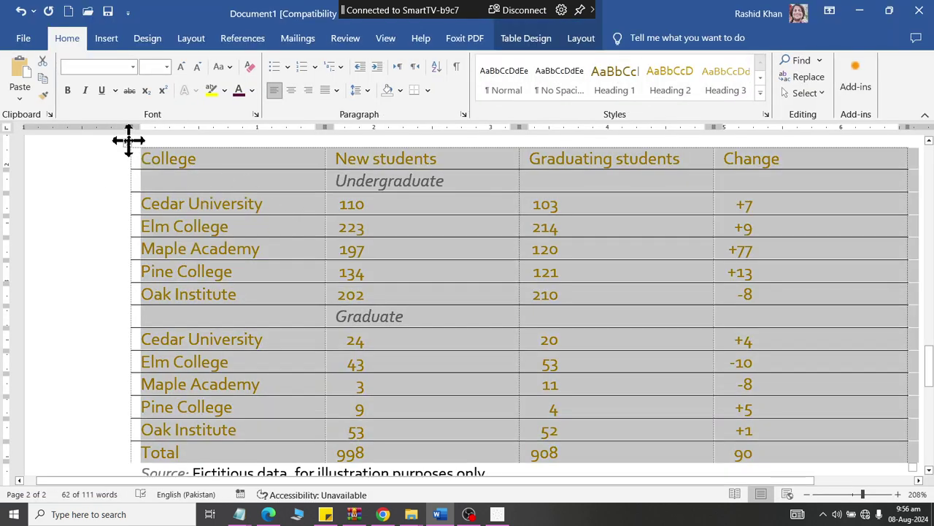
pyautogui.click(525, 38)
pyautogui.click(744, 95)
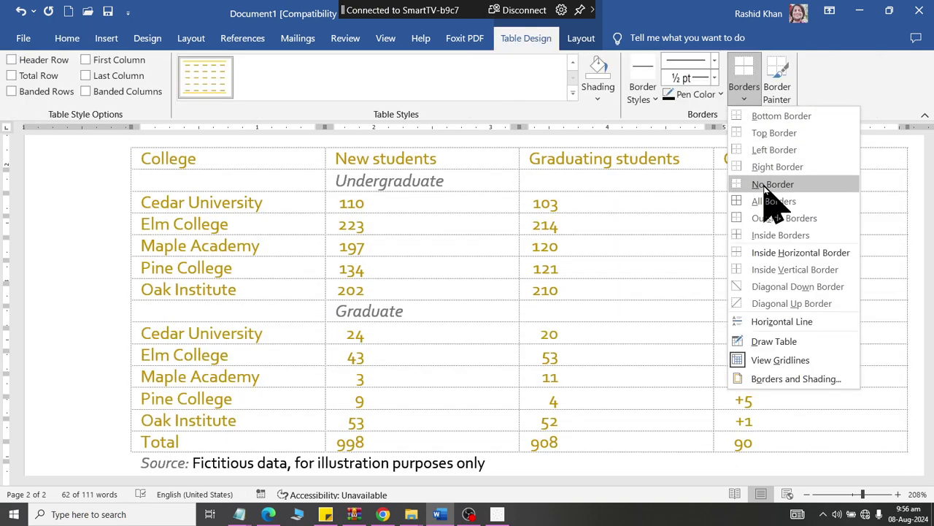
pyautogui.click(767, 184)
pyautogui.click(744, 100)
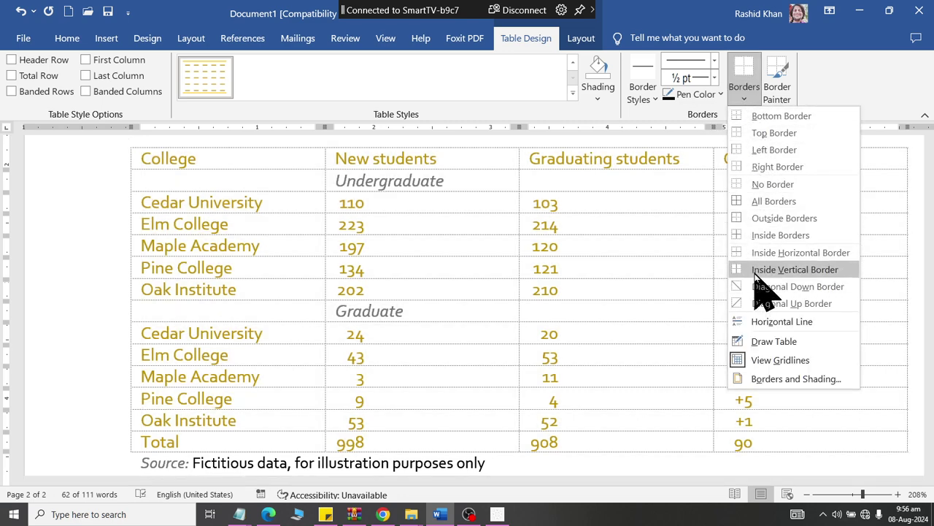
pyautogui.click(756, 269)
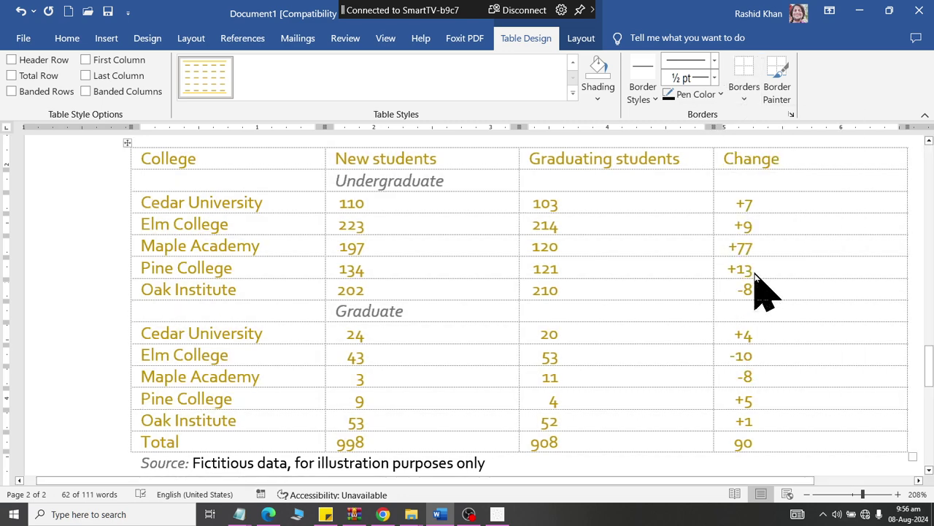
pyautogui.click(24, 38)
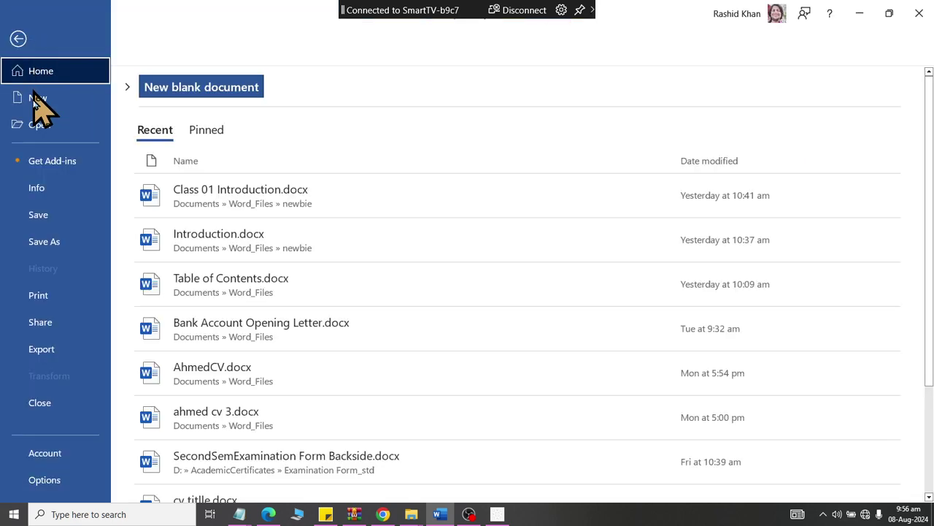
pyautogui.click(29, 294)
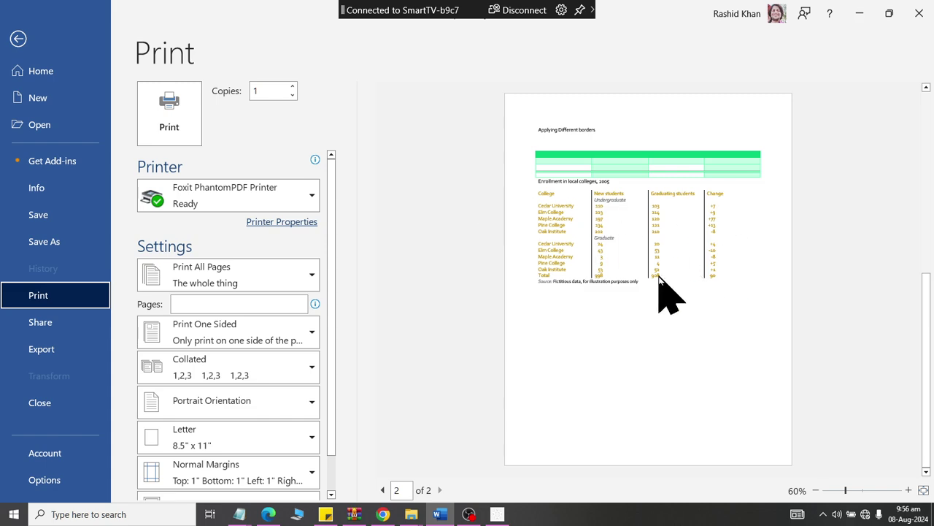
pyautogui.press('Escape')
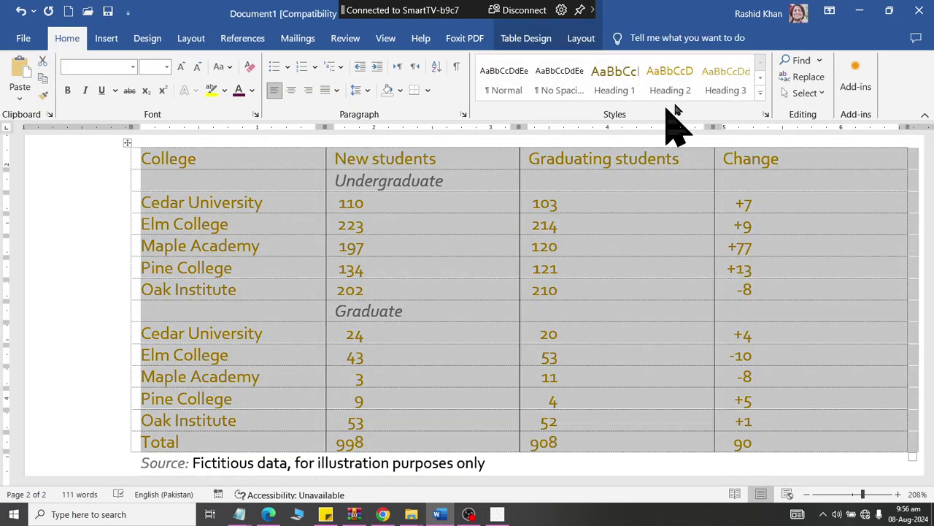
# Apply Outside Borders to frame the Enrollment table and review it in print preview
pyautogui.click(509, 40)
pyautogui.click(746, 99)
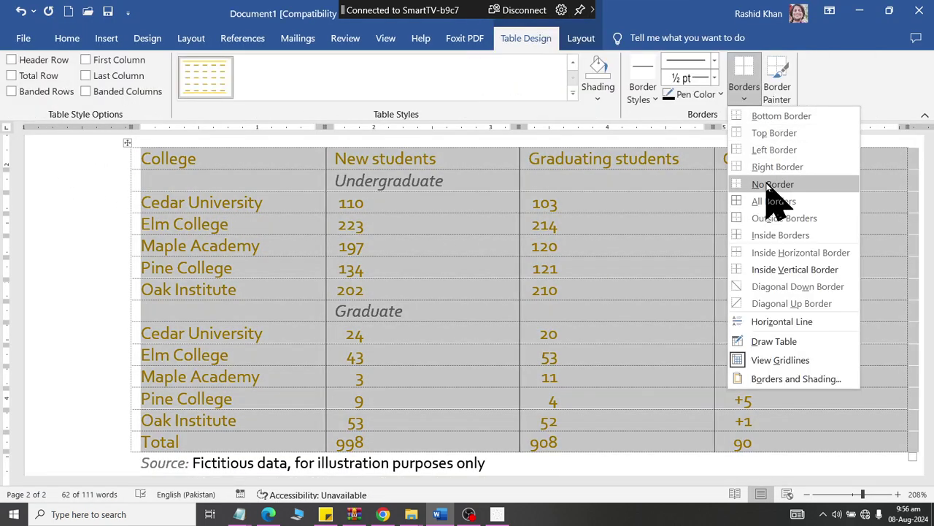
pyautogui.click(768, 185)
pyautogui.click(745, 101)
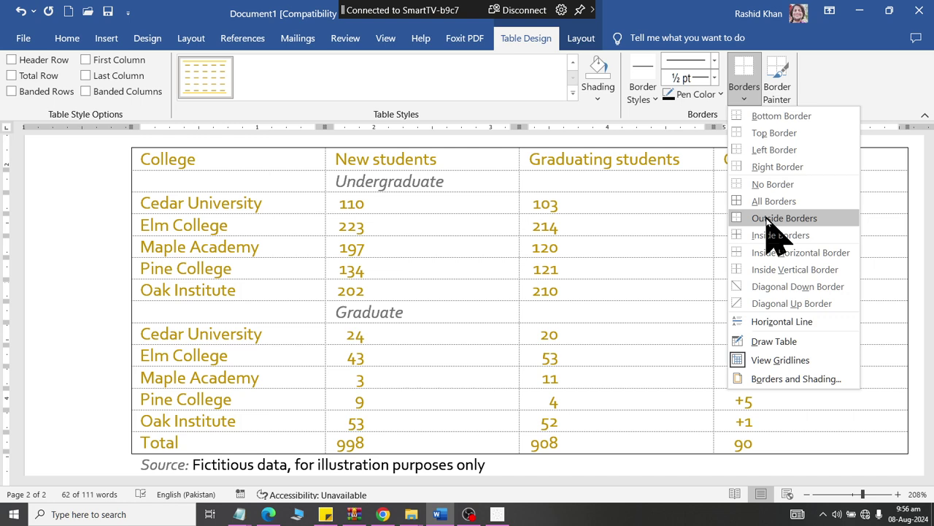
pyautogui.click(768, 219)
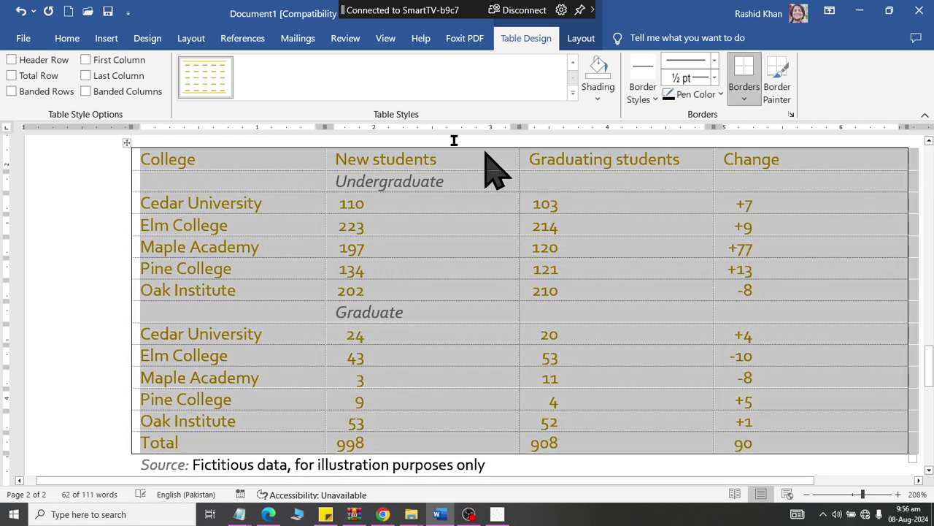
pyautogui.click(18, 40)
pyautogui.click(44, 297)
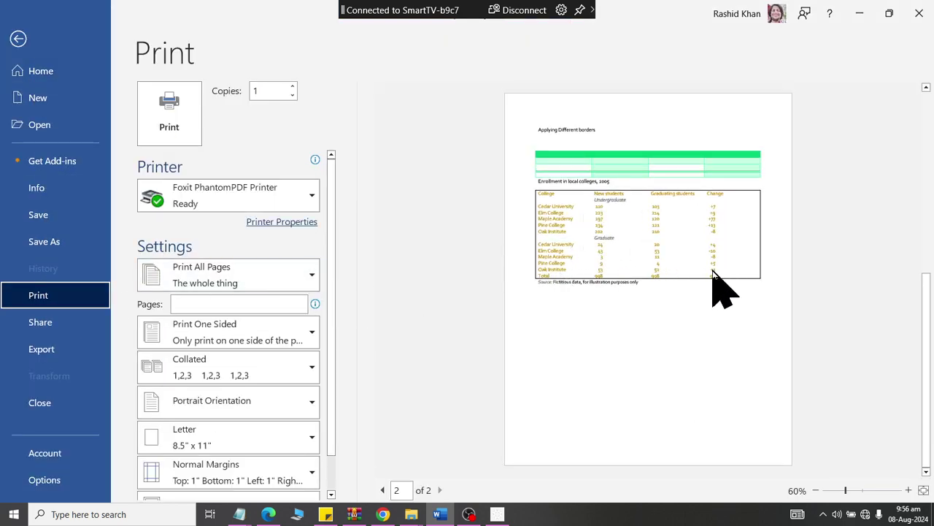
pyautogui.press('Escape')
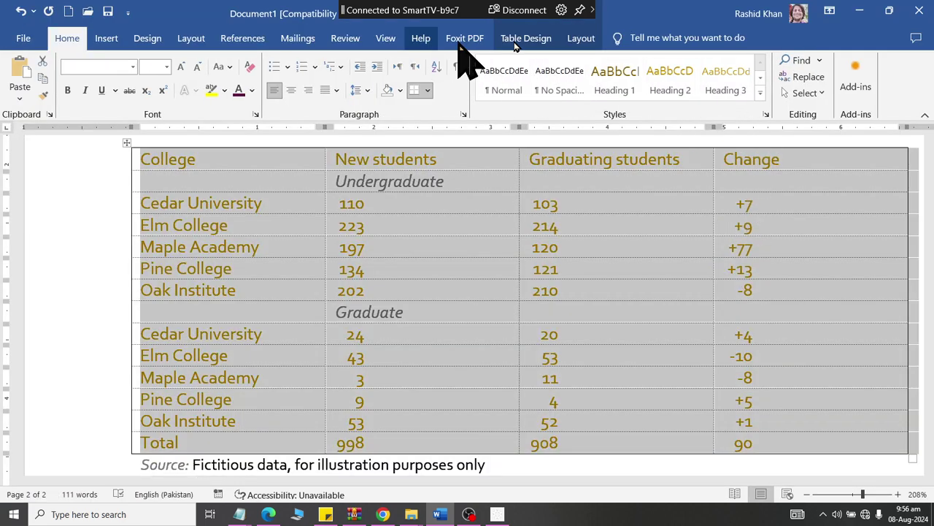
# Remove all borders from the enrollment table, then add solid inside borders only
pyautogui.click(525, 38)
pyautogui.click(744, 100)
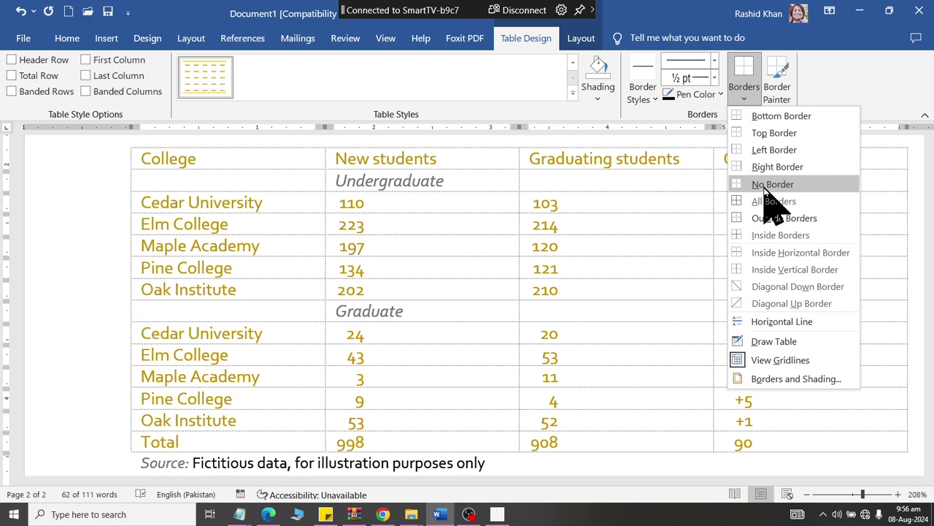
pyautogui.click(774, 185)
pyautogui.click(733, 89)
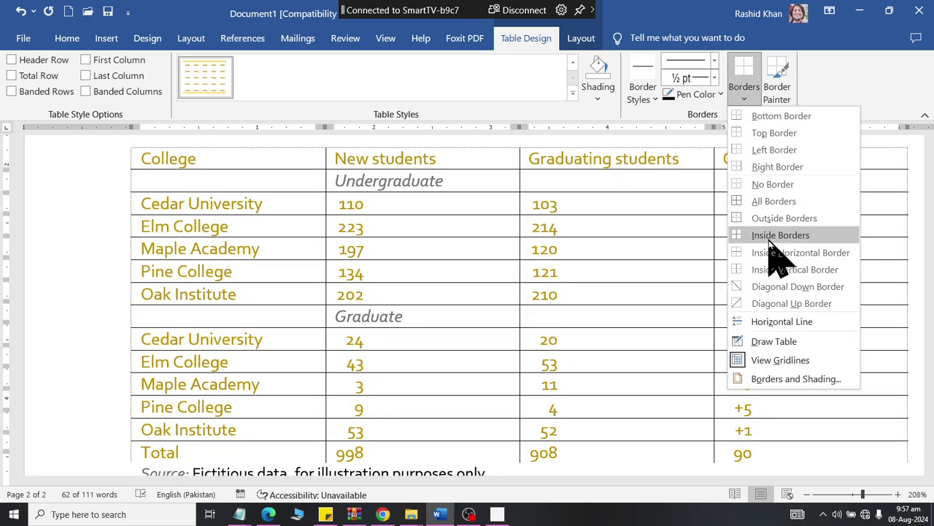
pyautogui.click(768, 239)
# Check the table in print preview and return to the document
pyautogui.click(23, 38)
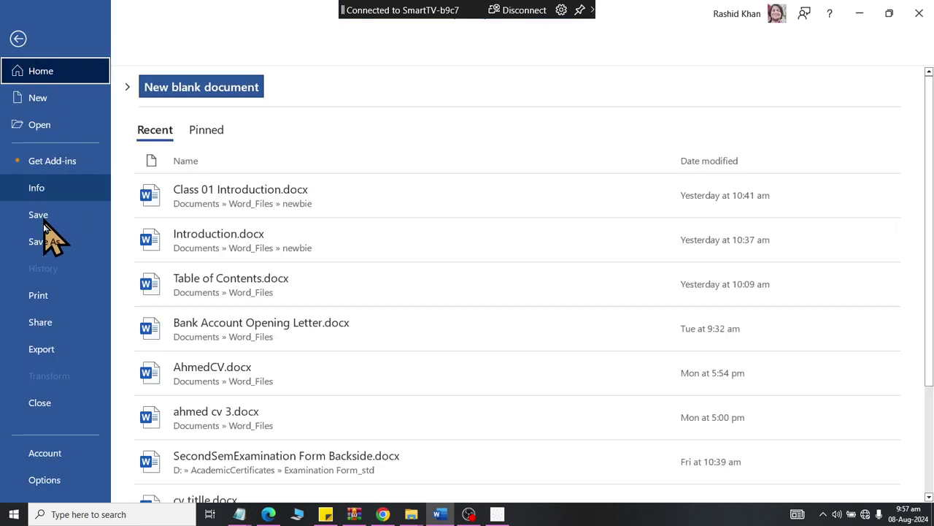
pyautogui.click(45, 295)
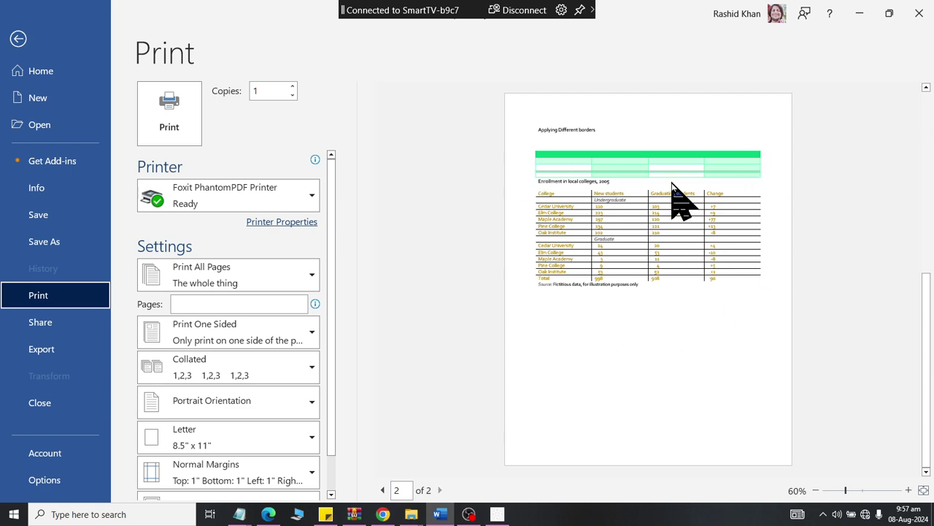
pyautogui.press('Escape')
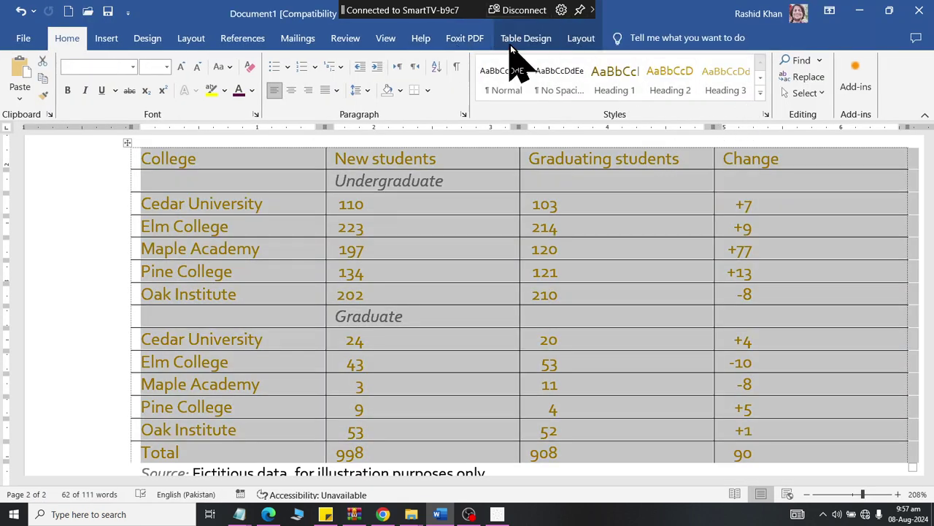
# Apply All Borders to the enrollment table, then give it a double-line outer frame
pyautogui.click(745, 102)
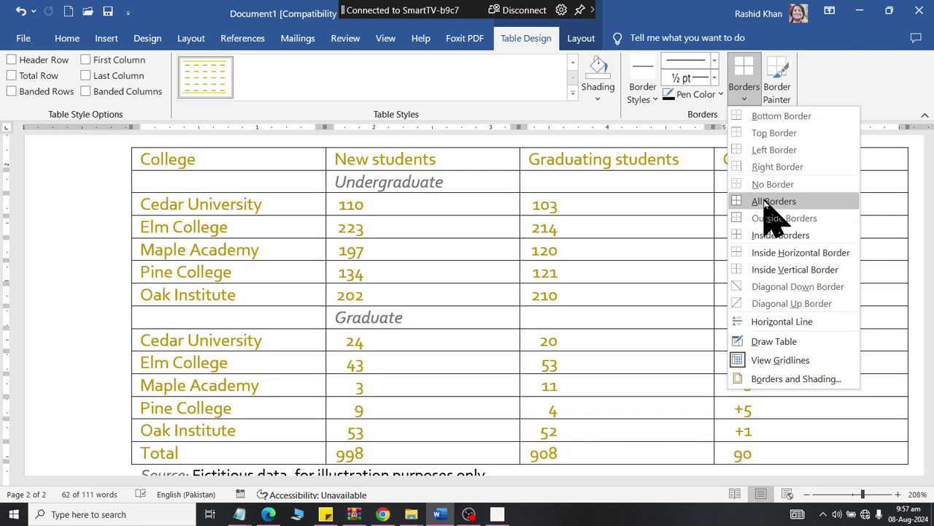
pyautogui.click(765, 205)
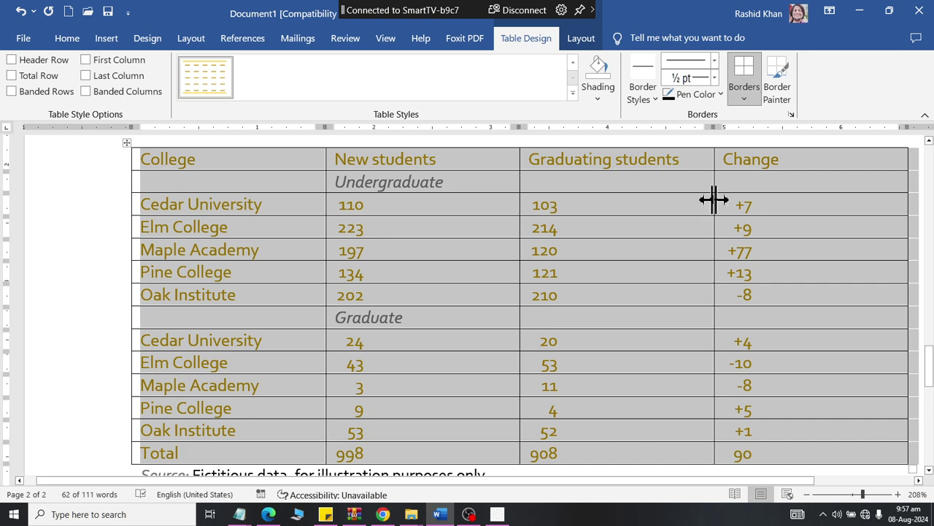
pyautogui.click(744, 96)
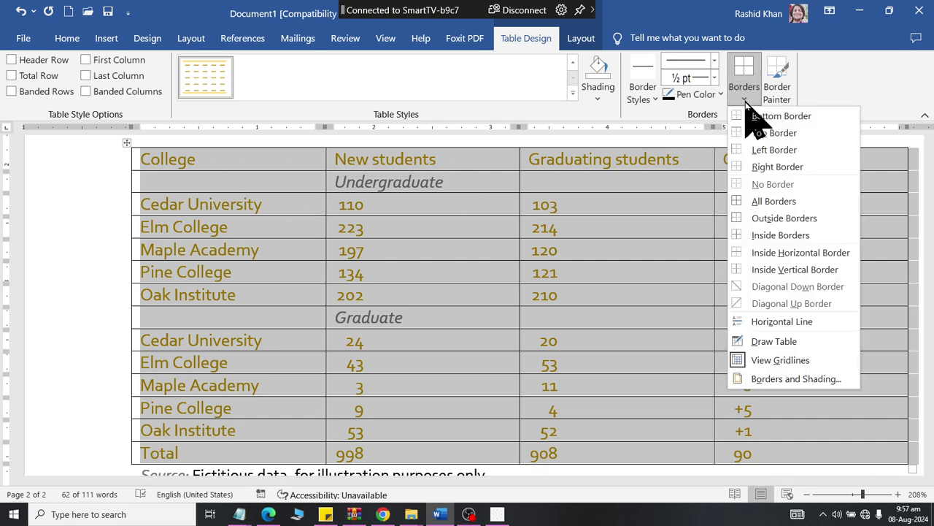
pyautogui.click(776, 380)
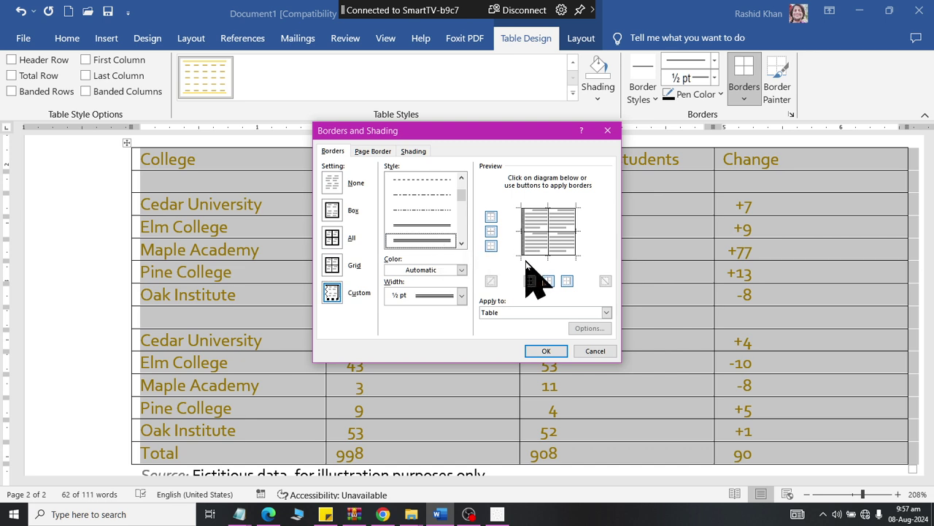
pyautogui.click(562, 210)
pyautogui.click(546, 351)
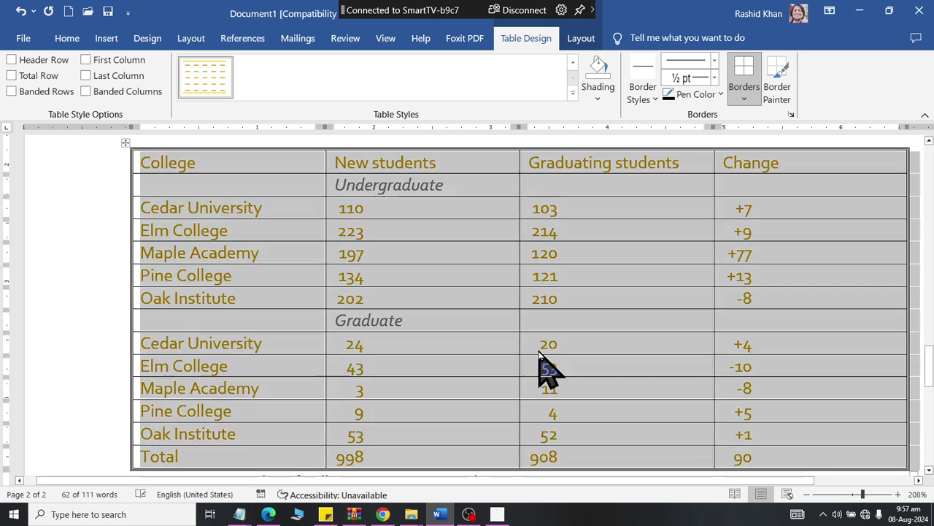
# Zoom into the print preview to inspect the double-bordered table, then go back
pyautogui.hotkey('ctrl', 'p')
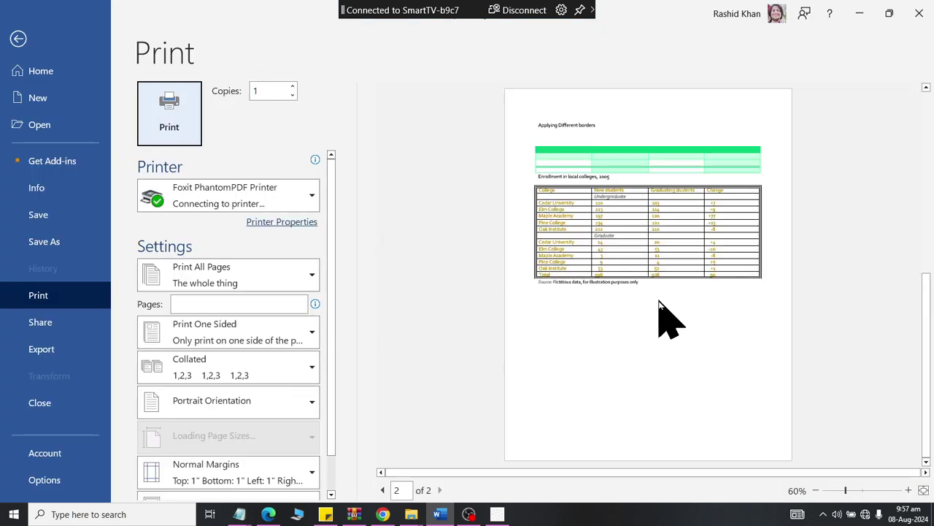
pyautogui.scroll(9, 675, 244)
pyautogui.scroll(2, 657, 263)
pyautogui.scroll(-3, 657, 278)
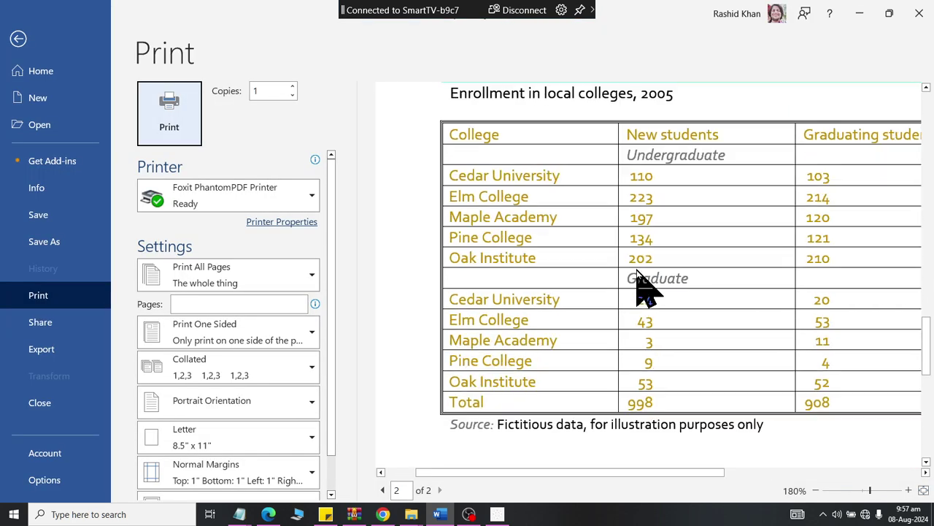
pyautogui.scroll(4, 643, 292)
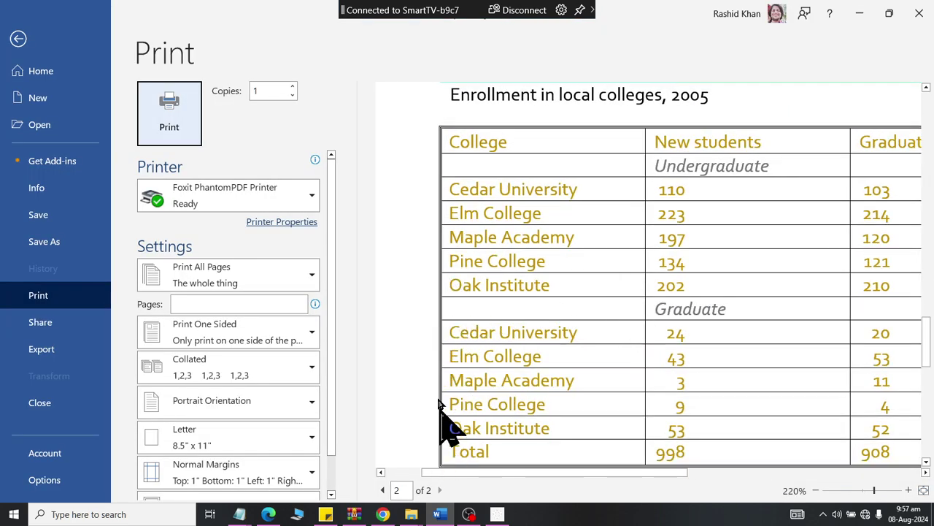
pyautogui.press('Escape')
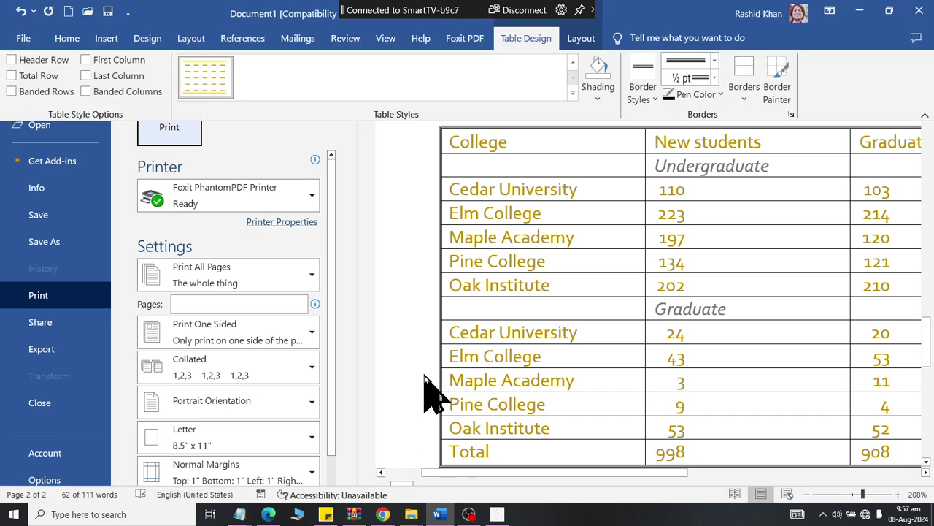
# Give the enrollment table a solid 2¼ pt outer border in Borders and Shading
pyautogui.click(809, 94)
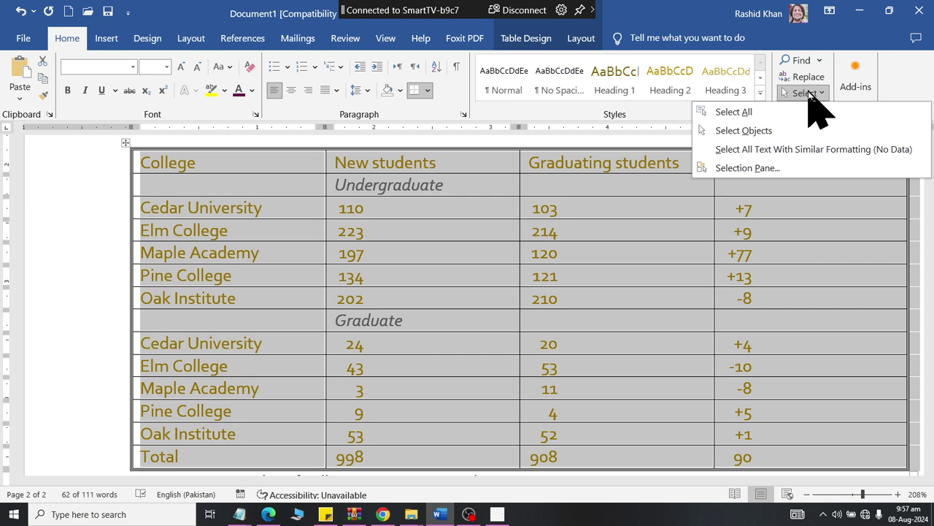
pyautogui.click(515, 40)
pyautogui.click(754, 91)
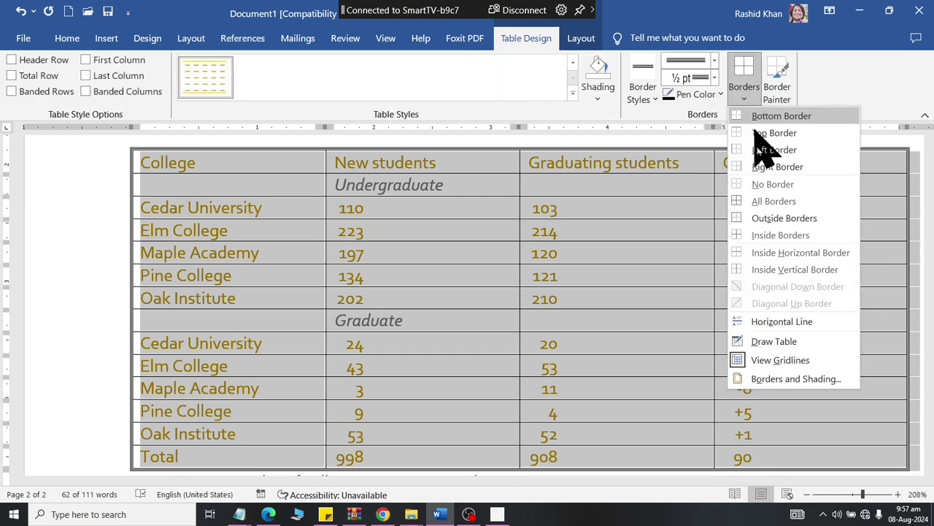
pyautogui.click(781, 378)
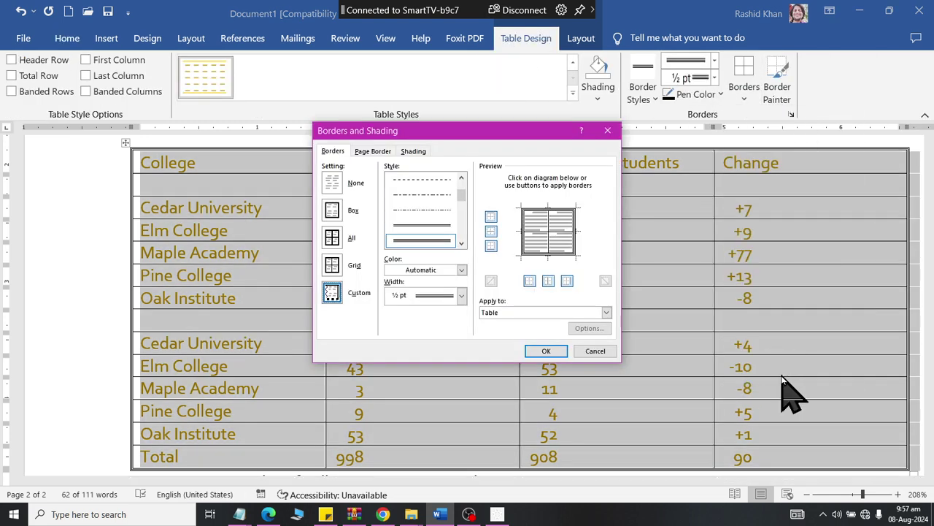
pyautogui.click(462, 242)
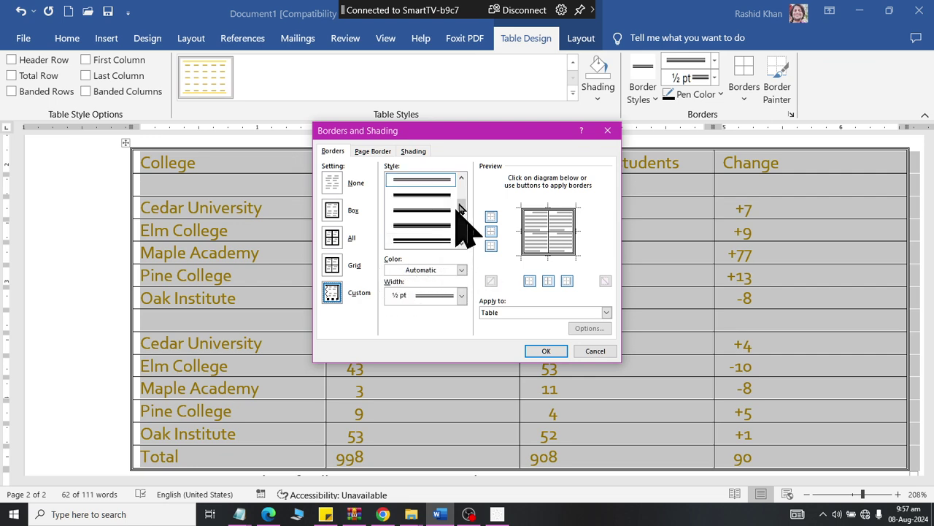
pyautogui.click(461, 178)
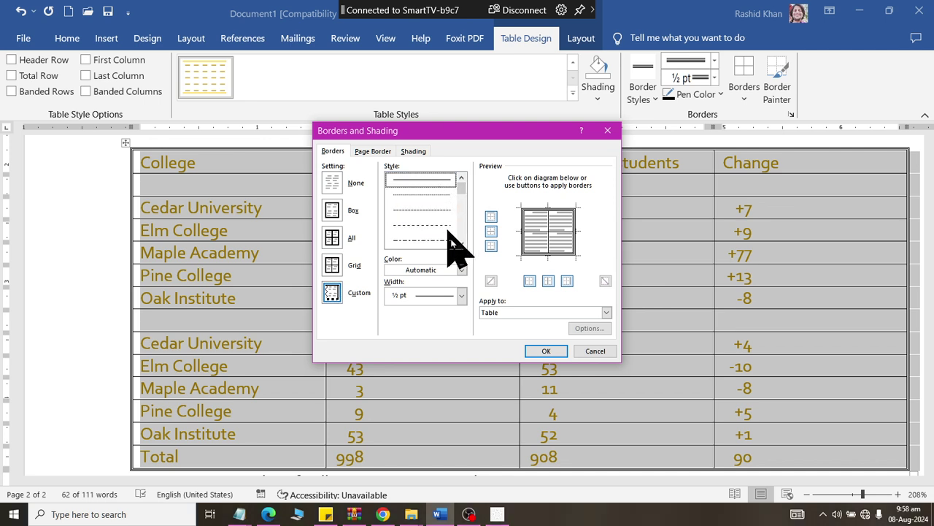
pyautogui.click(462, 296)
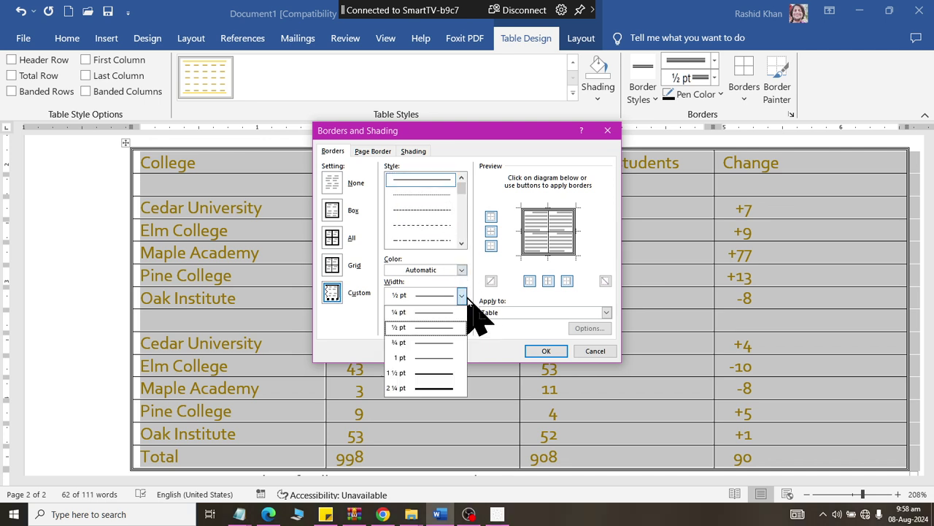
pyautogui.click(447, 387)
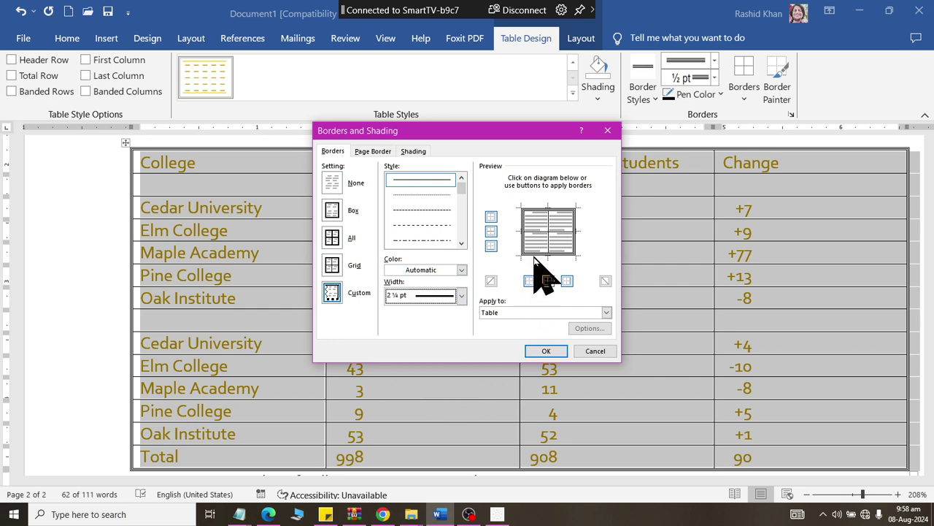
pyautogui.click(536, 209)
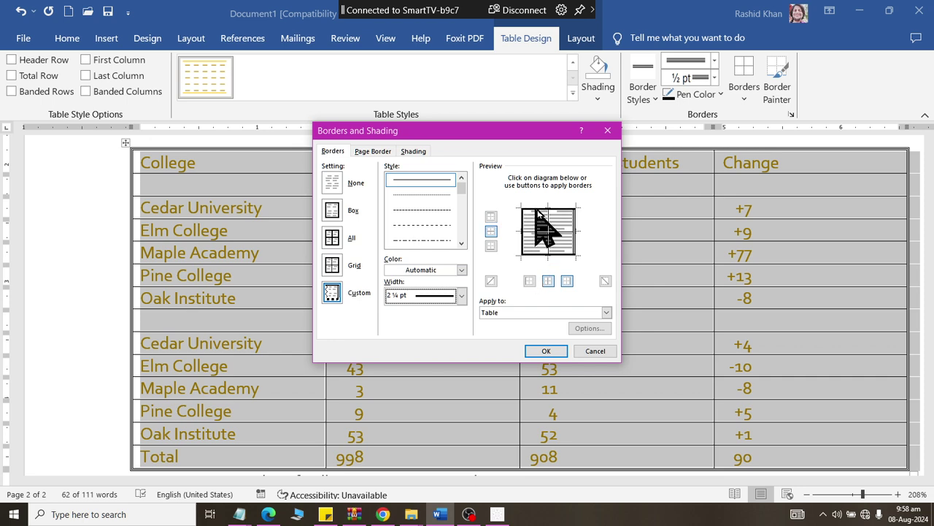
pyautogui.click(546, 351)
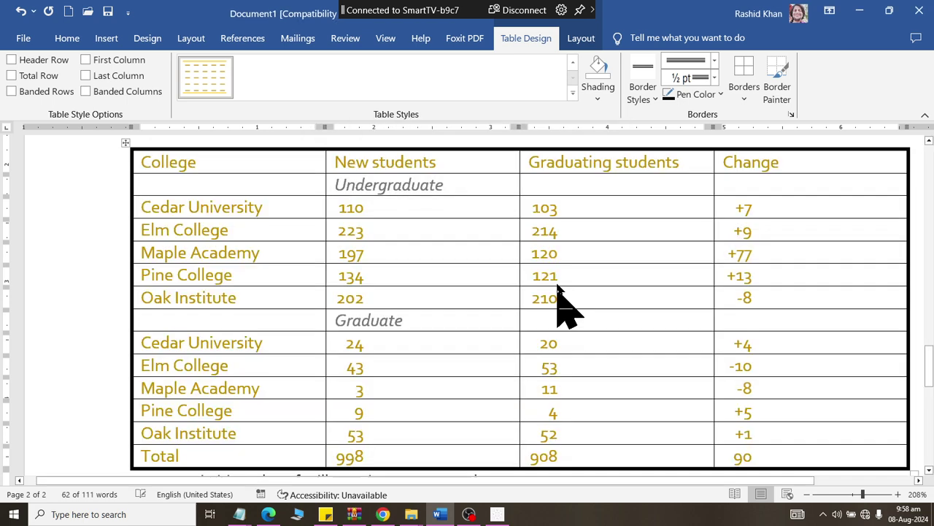
# Check the thick-outlined table in print preview, then return to the document
pyautogui.click(744, 98)
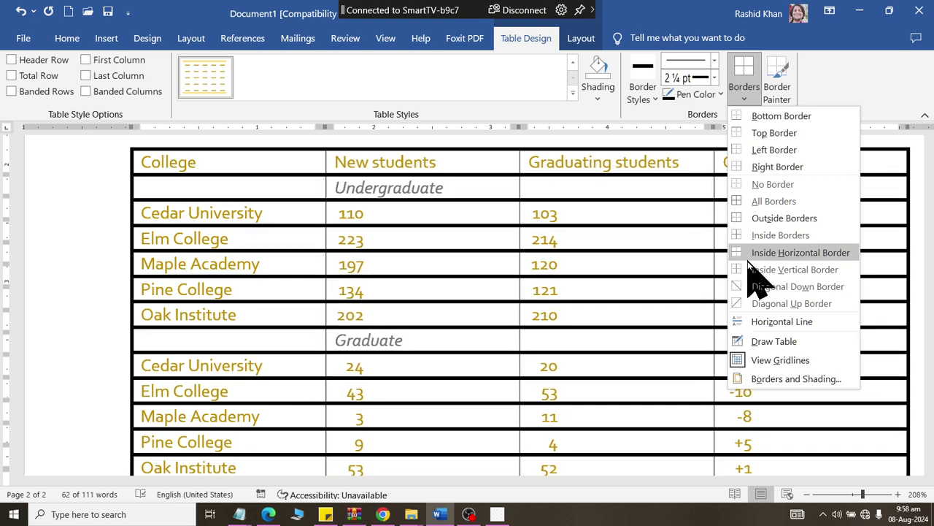
pyautogui.click(568, 307)
pyautogui.hotkey('ctrl', 'p')
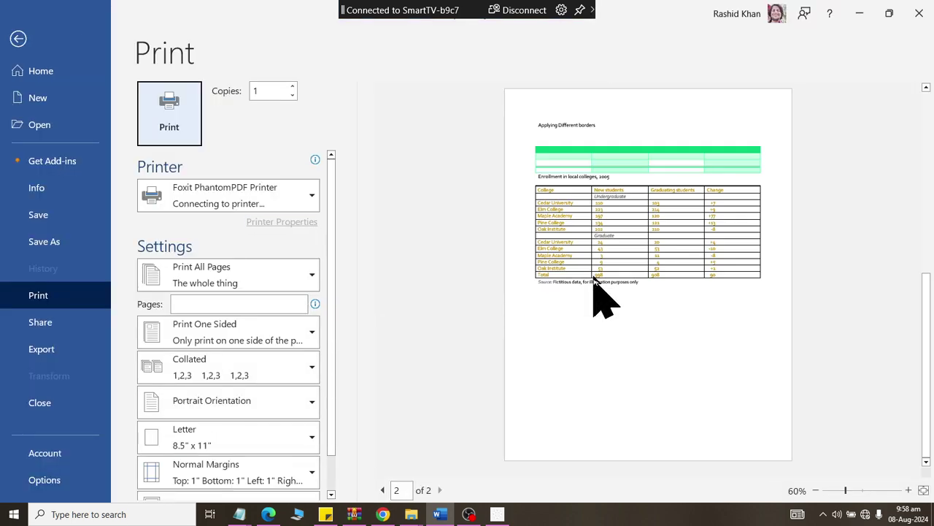
pyautogui.scroll(3, 651, 222)
pyautogui.scroll(3, 701, 230)
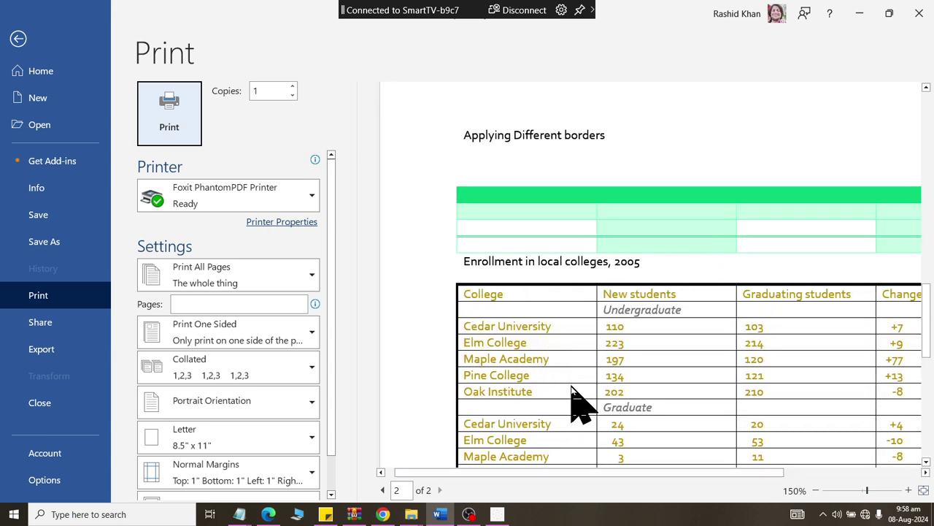
pyautogui.press('Escape')
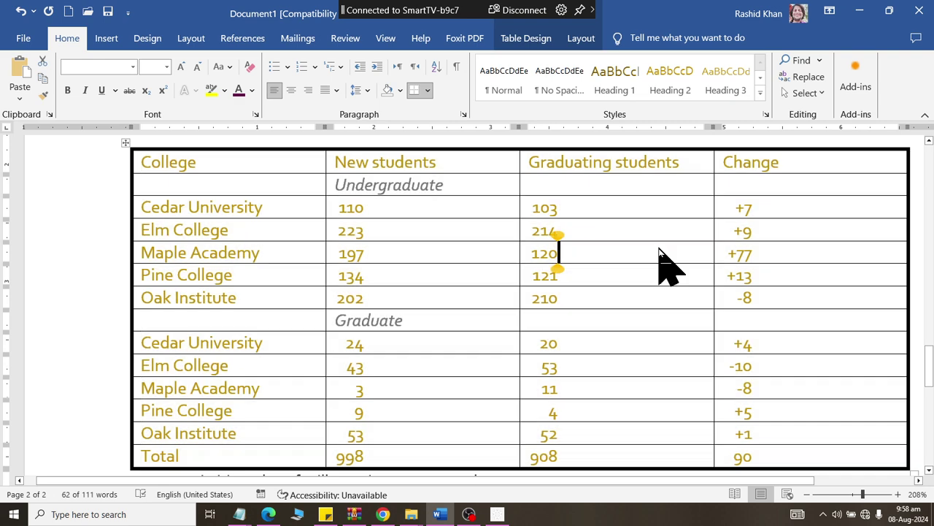
# Set the enrollment table's inside borders to dashed column lines and 1½ pt row lines
pyautogui.click(670, 215)
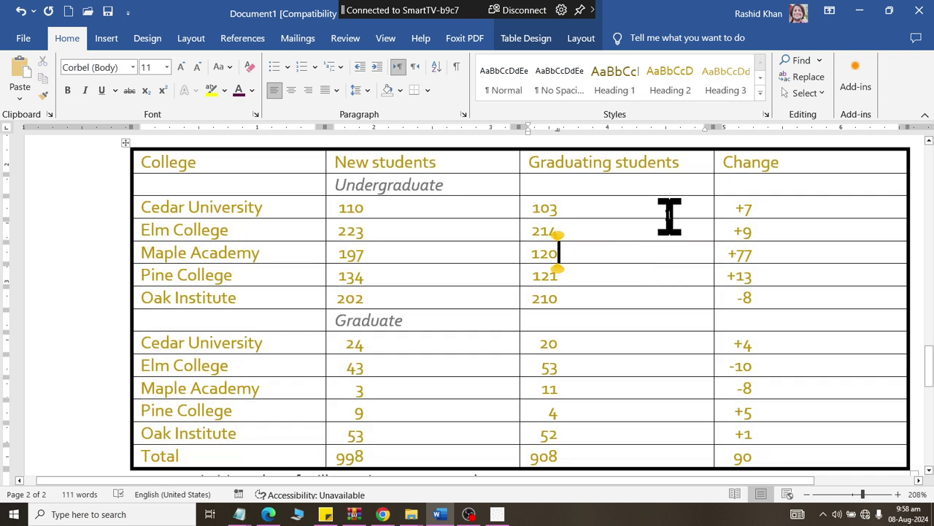
pyautogui.click(130, 140)
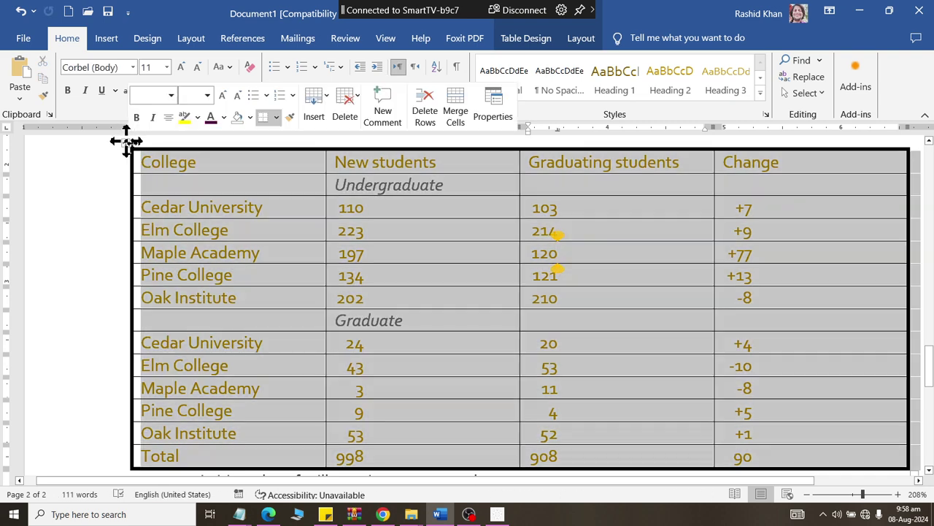
pyautogui.click(524, 38)
pyautogui.click(744, 100)
pyautogui.click(760, 378)
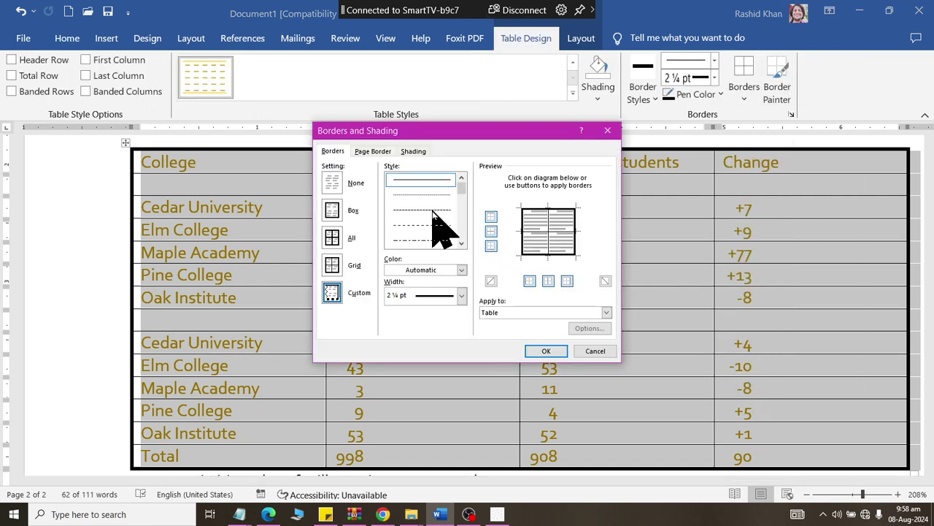
pyautogui.click(434, 225)
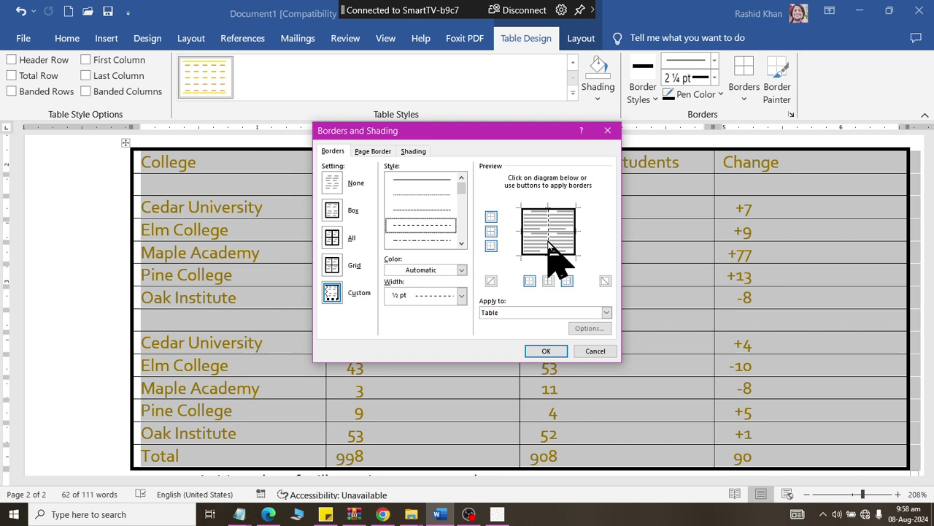
pyautogui.scroll(-3, 441, 241)
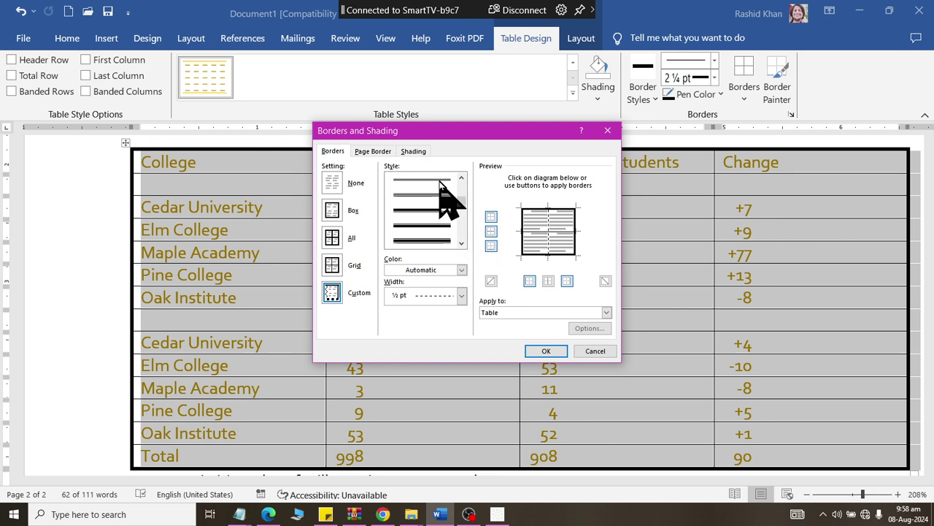
pyautogui.click(441, 184)
pyautogui.click(446, 296)
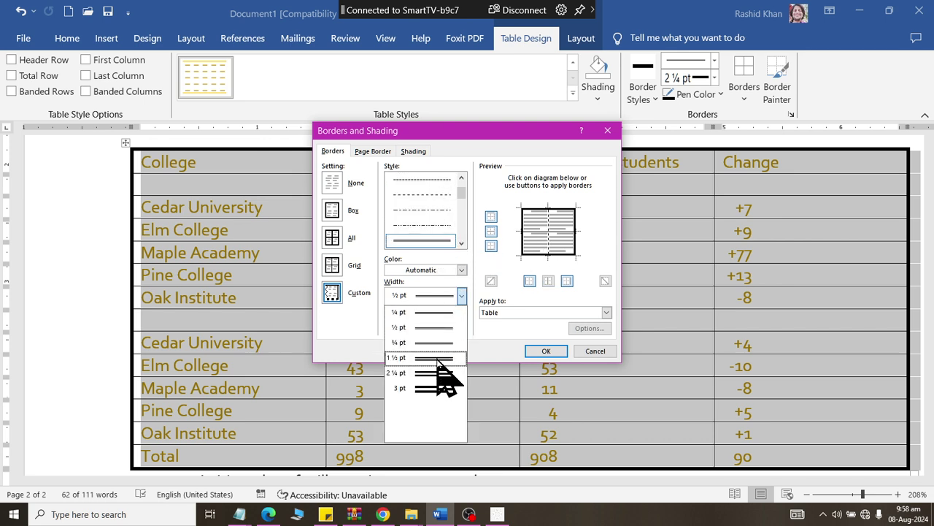
pyautogui.click(437, 359)
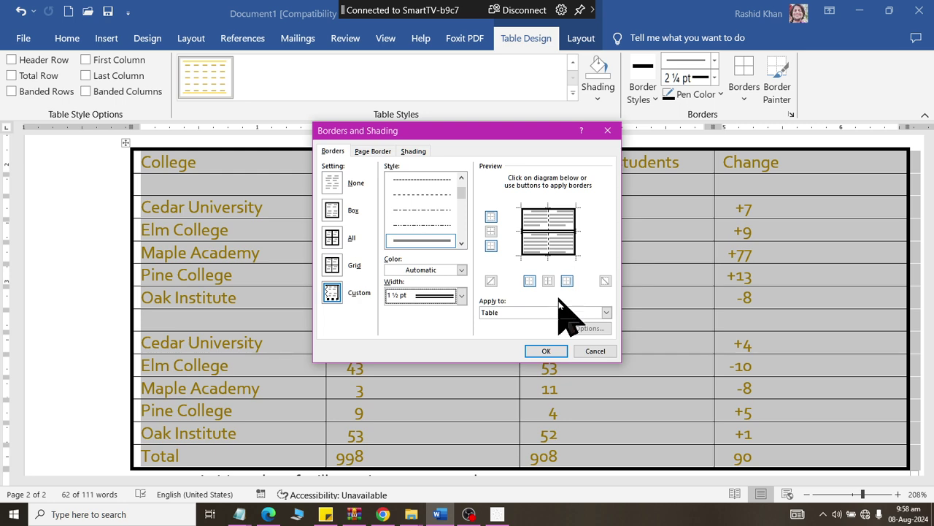
pyautogui.click(555, 351)
pyautogui.click(482, 288)
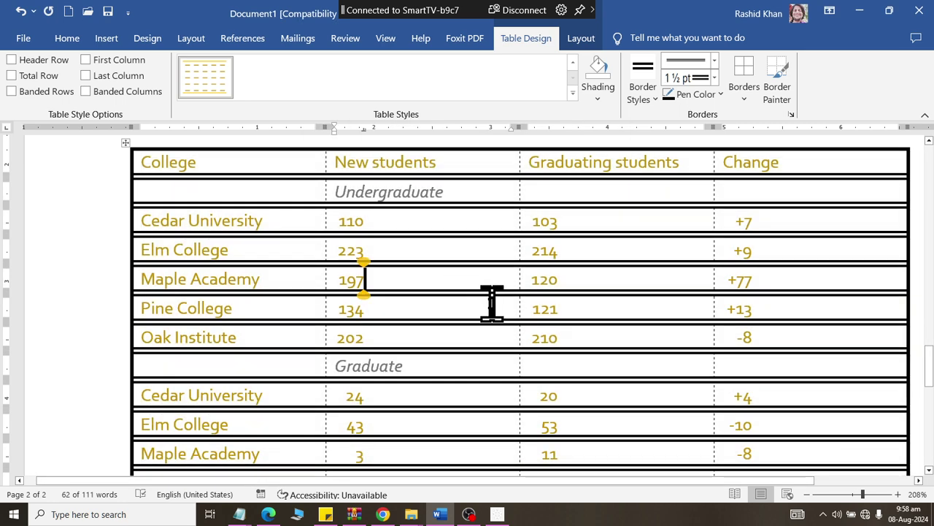
pyautogui.hotkey('ctrl', 'p')
pyautogui.scroll(9, 686, 230)
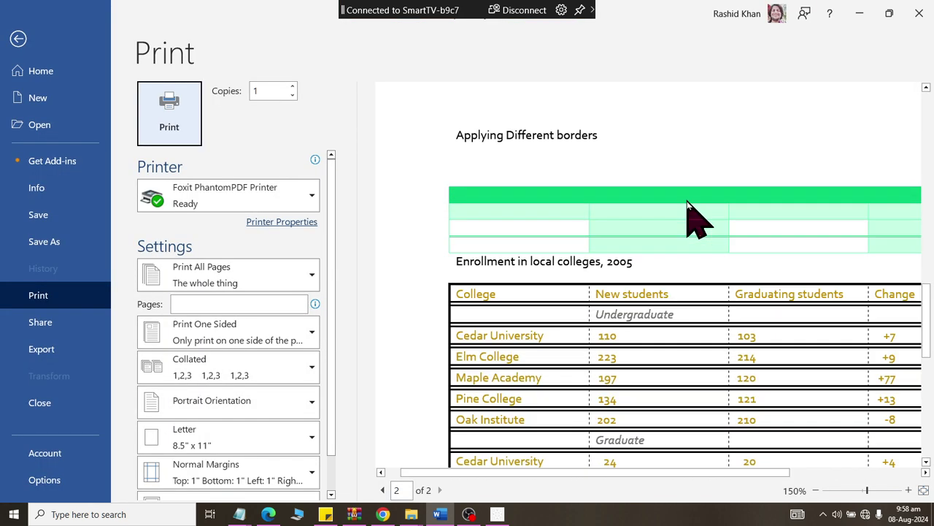
pyautogui.scroll(4, 657, 263)
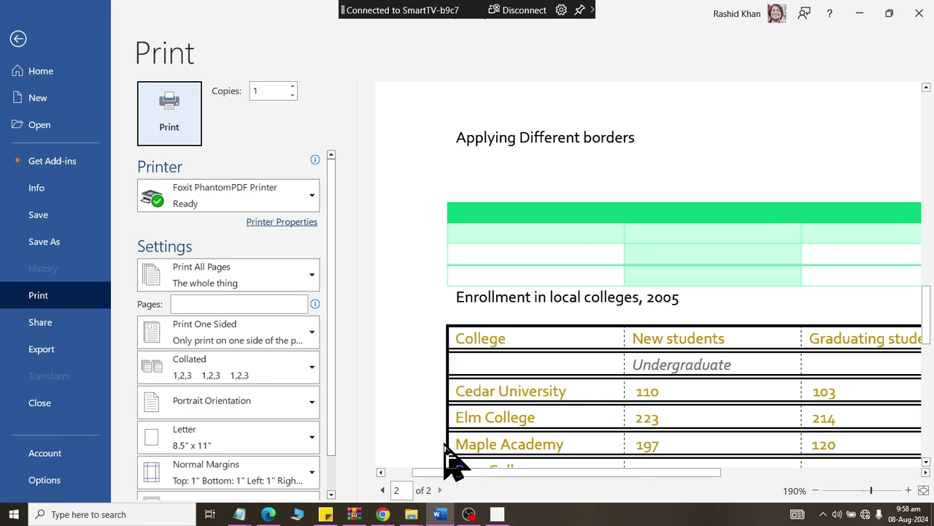
pyautogui.scroll(-2, 452, 409)
pyautogui.scroll(-3, 467, 387)
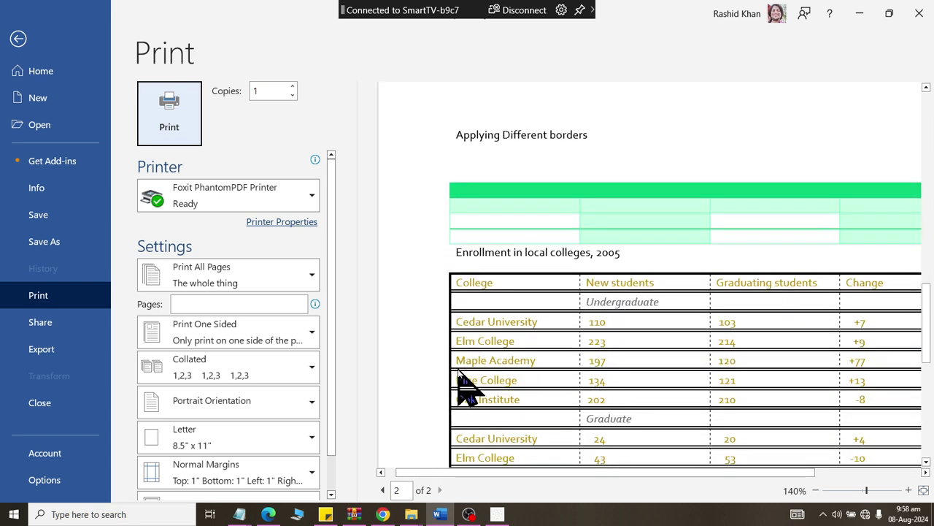
pyautogui.press('Escape')
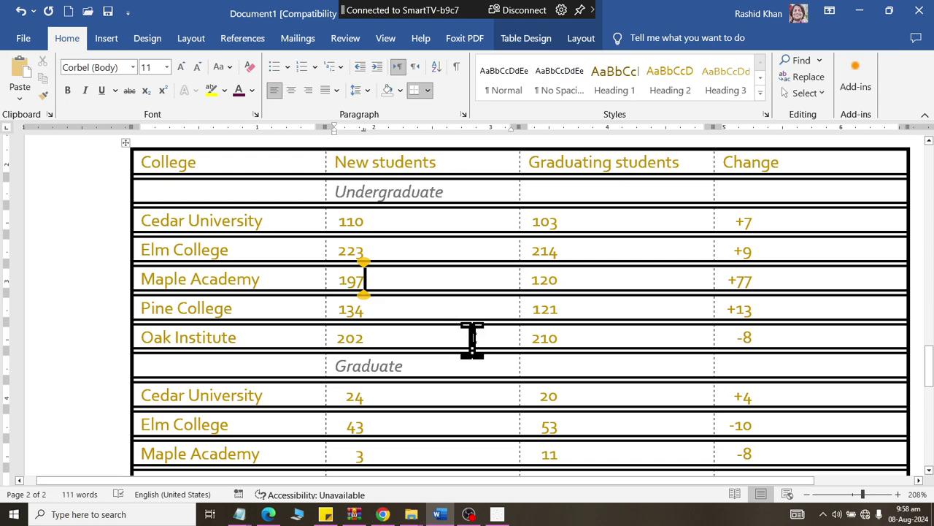
# Colour the enrollment table's outline light blue on the left and bottom, dark green on top and right
pyautogui.click(125, 142)
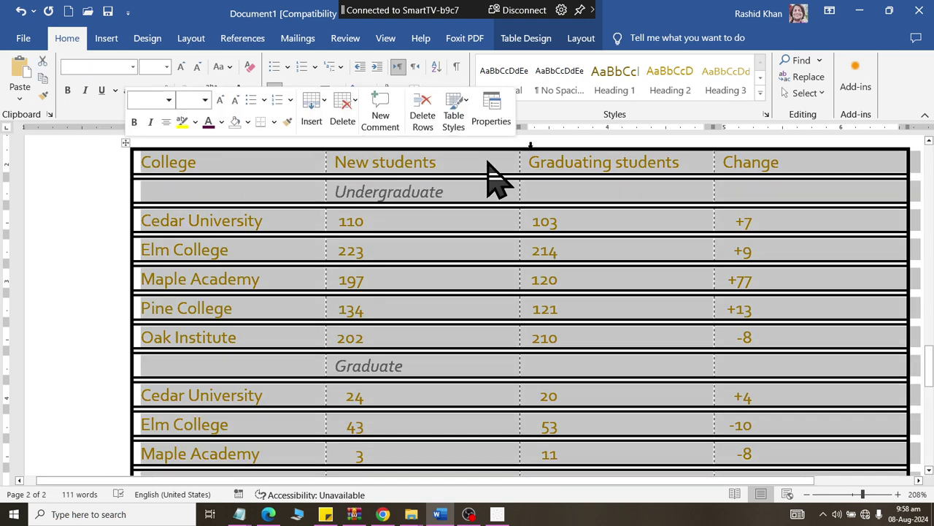
pyautogui.click(804, 93)
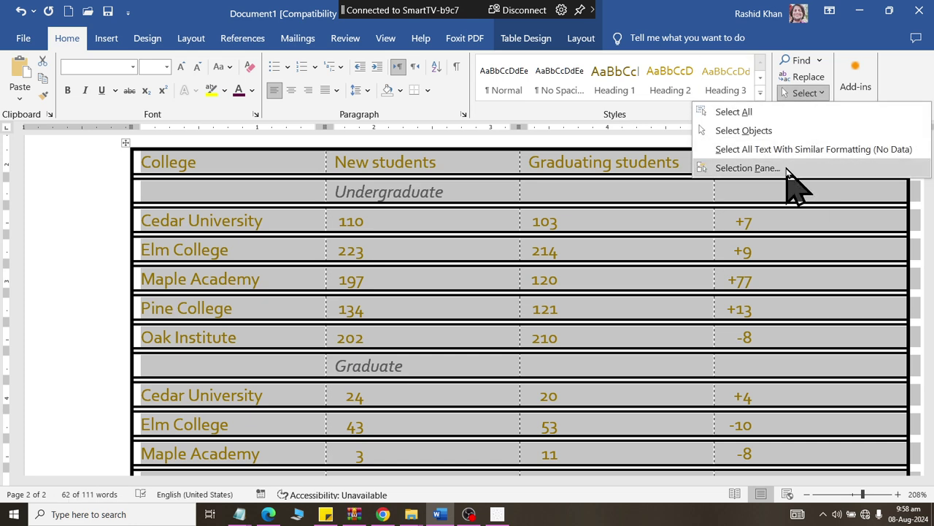
pyautogui.click(520, 40)
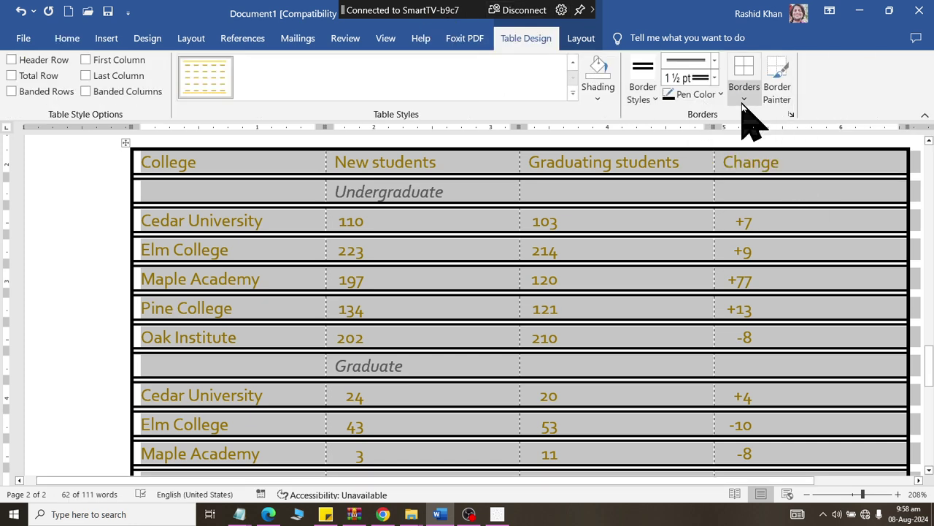
pyautogui.click(742, 100)
pyautogui.click(766, 377)
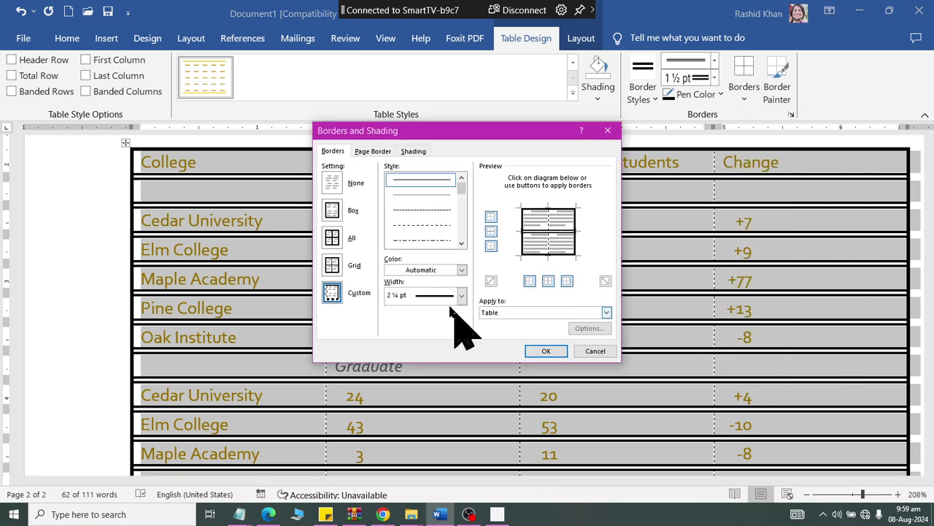
pyautogui.click(462, 270)
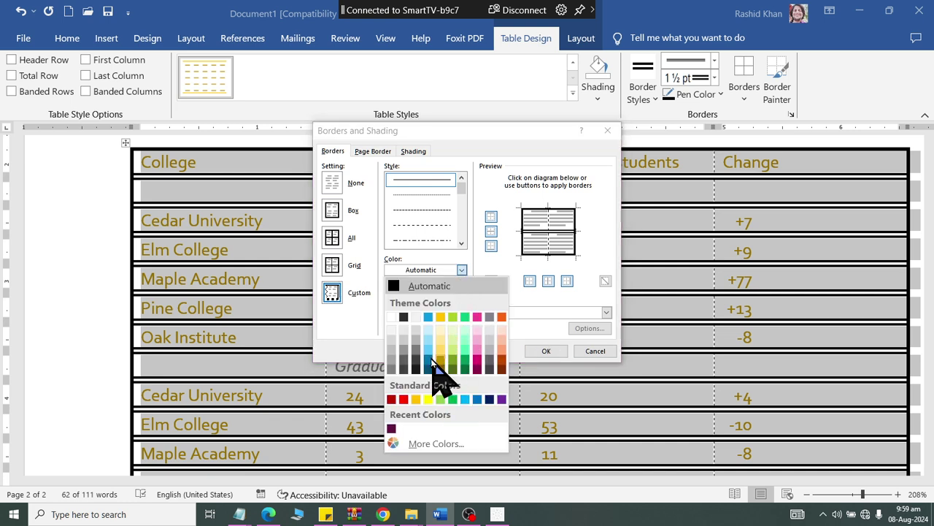
pyautogui.click(428, 353)
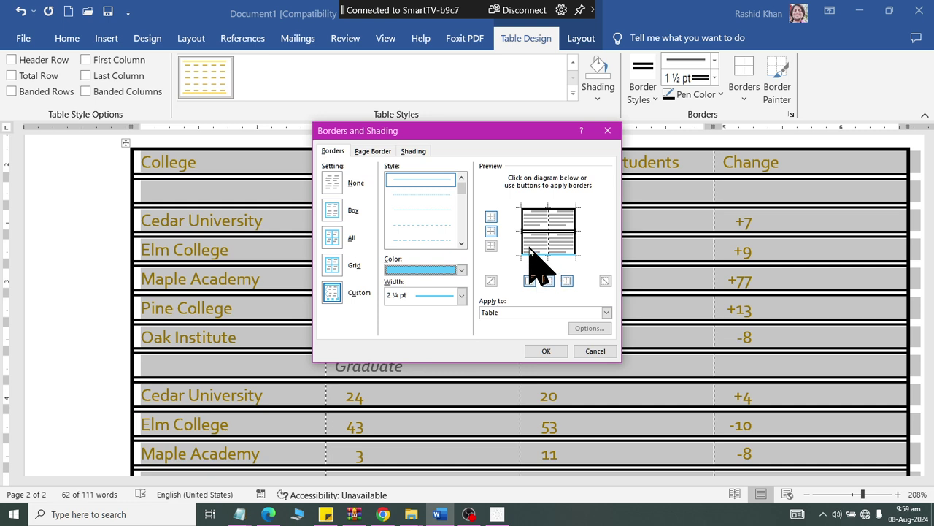
pyautogui.click(461, 270)
pyautogui.click(467, 351)
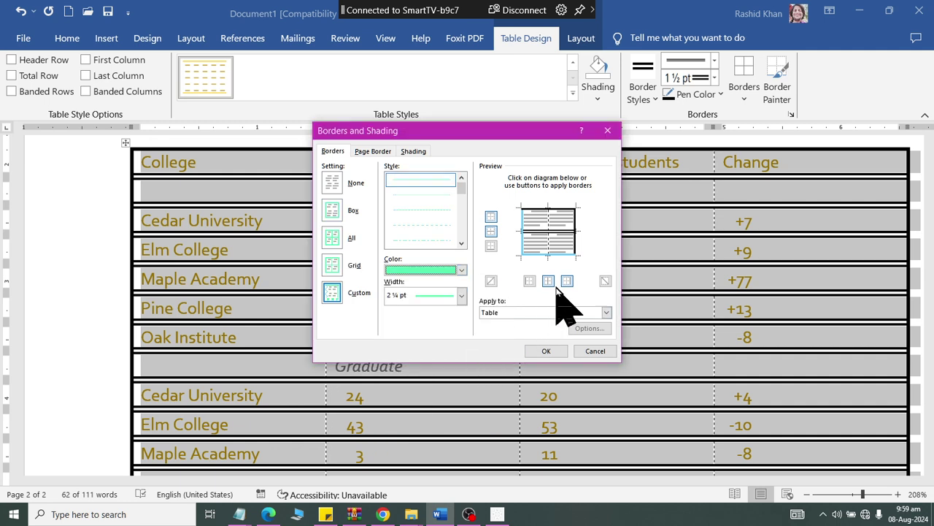
pyautogui.click(462, 270)
pyautogui.click(464, 363)
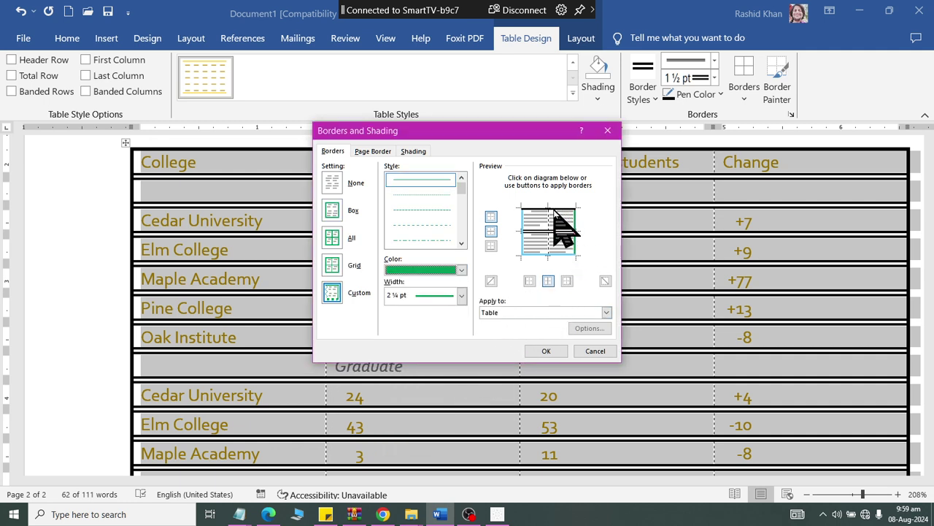
pyautogui.click(555, 351)
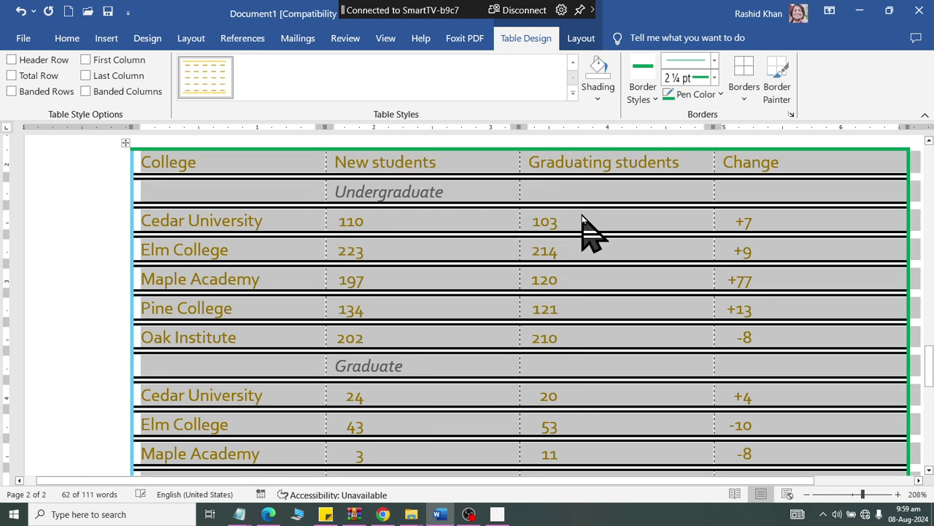
# Check the coloured borders in print preview, then return to the document
pyautogui.hotkey('ctrl', 'p')
pyautogui.keyDown('ctrl'); pyautogui.scroll(9, 787, 188); pyautogui.keyUp('ctrl')
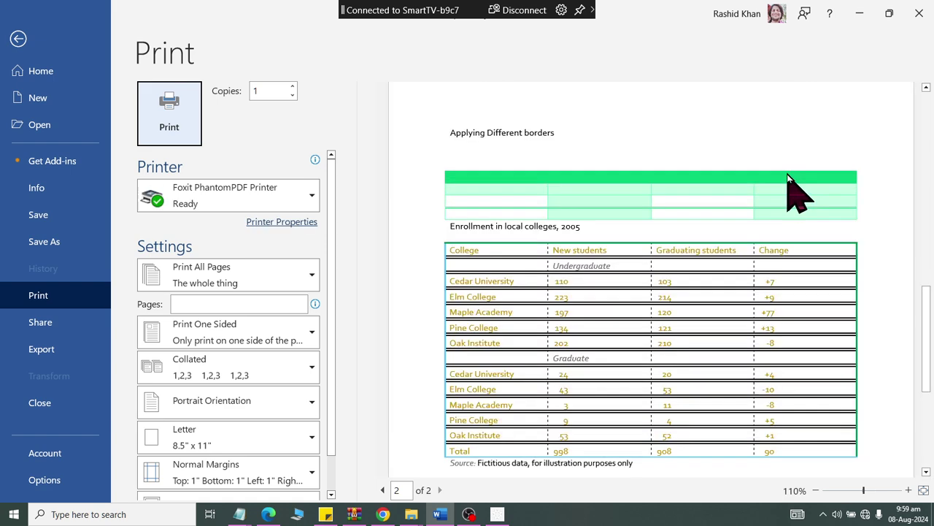
pyautogui.scroll(-3, 668, 256)
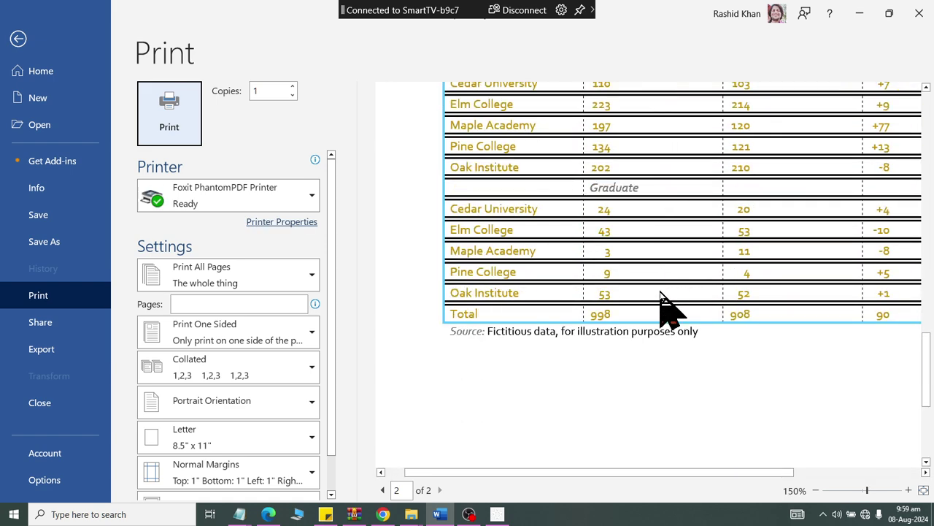
pyautogui.keyDown('ctrl'); pyautogui.scroll(3, 659, 295); pyautogui.keyUp('ctrl')
pyautogui.scroll(5, 661, 277)
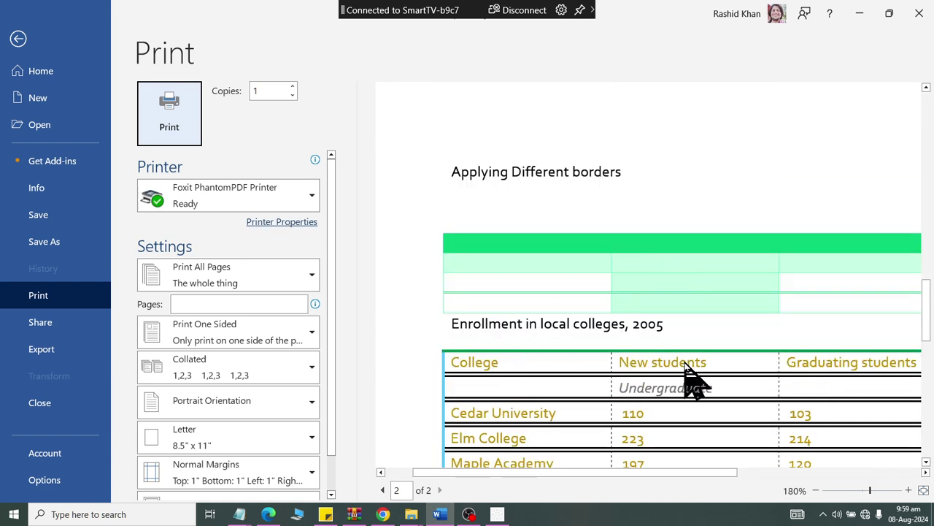
pyautogui.press('Escape')
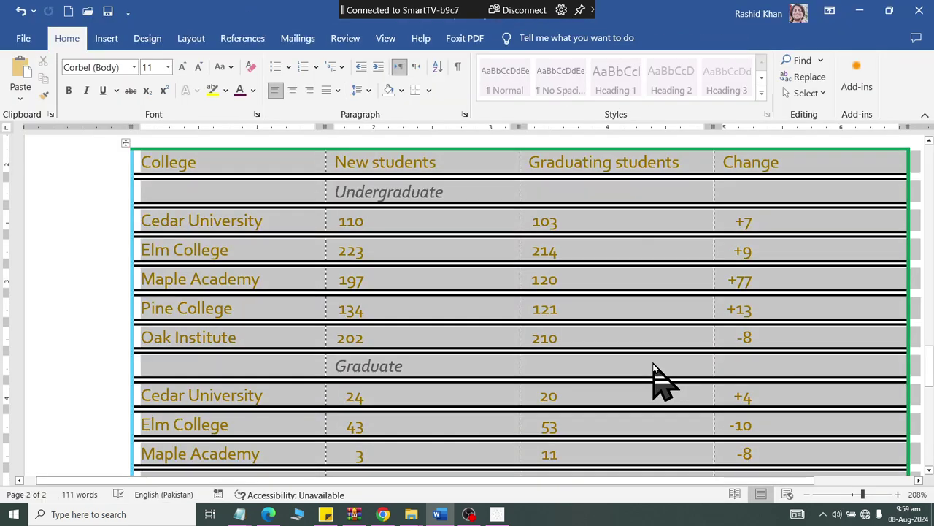
# Clear all borders from the enrollment table in Borders and Shading
pyautogui.scroll(-3, 640, 351)
pyautogui.keyDown('ctrl'); pyautogui.scroll(-3, 640, 350); pyautogui.keyUp('ctrl')
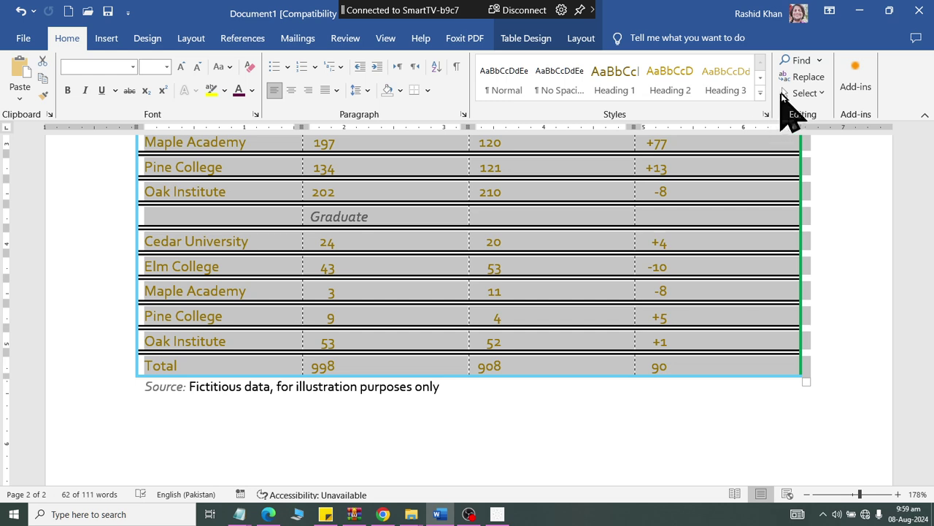
pyautogui.click(526, 40)
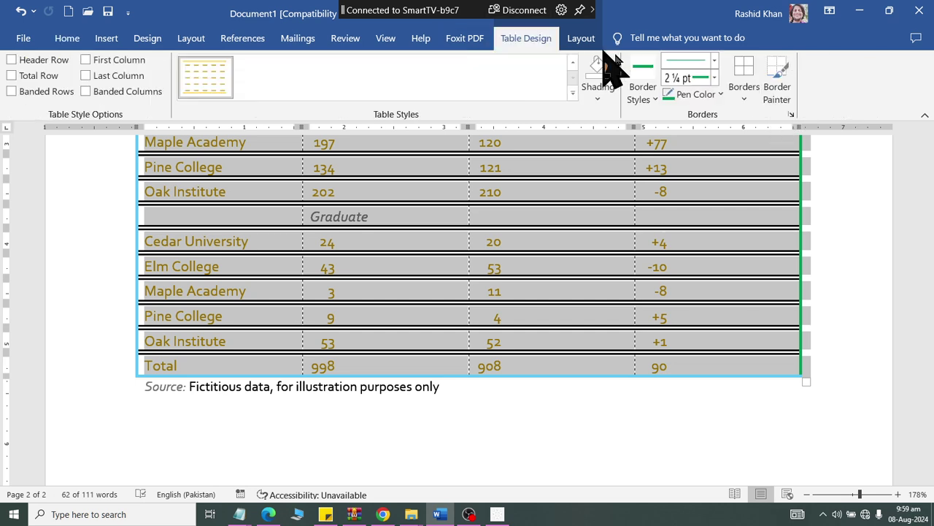
pyautogui.click(744, 98)
pyautogui.click(762, 379)
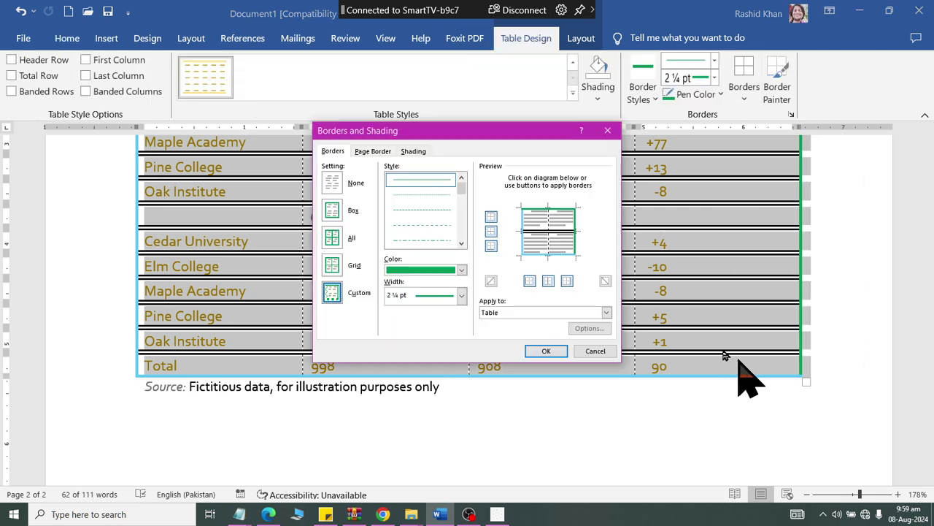
pyautogui.click(546, 350)
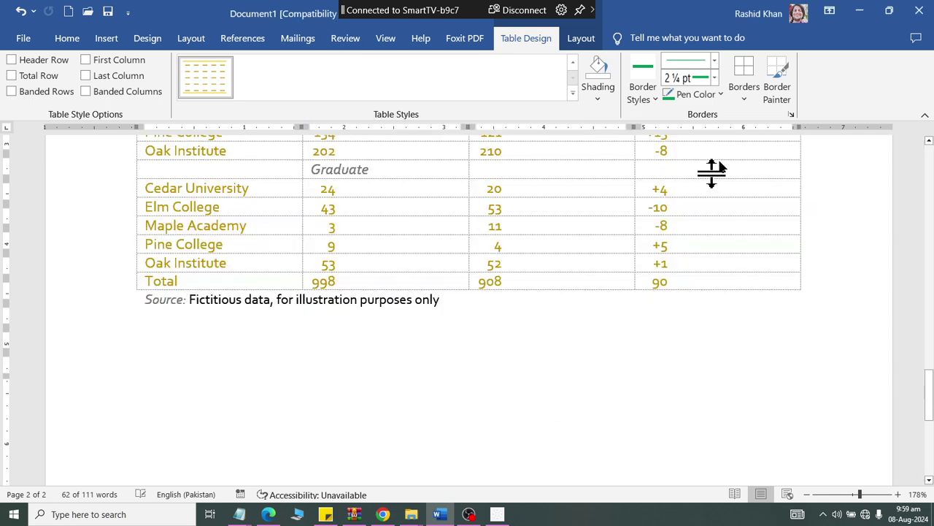
# Give the enrollment table a 1 pt solid black box border
pyautogui.click(745, 97)
pyautogui.click(766, 380)
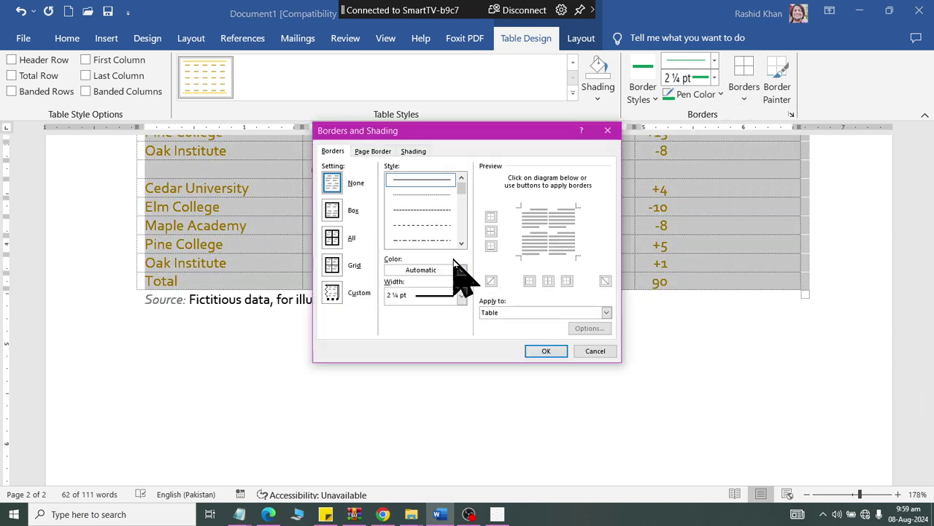
pyautogui.click(446, 295)
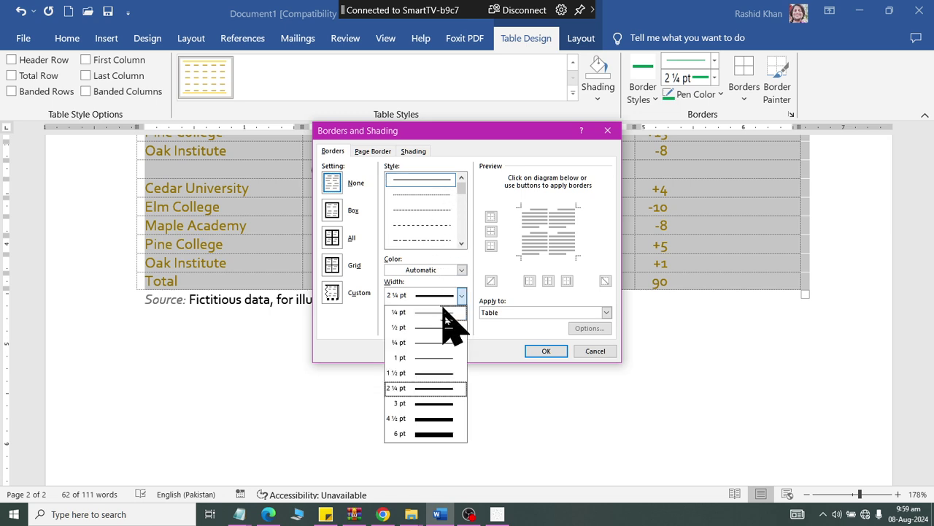
pyautogui.click(446, 361)
pyautogui.click(438, 181)
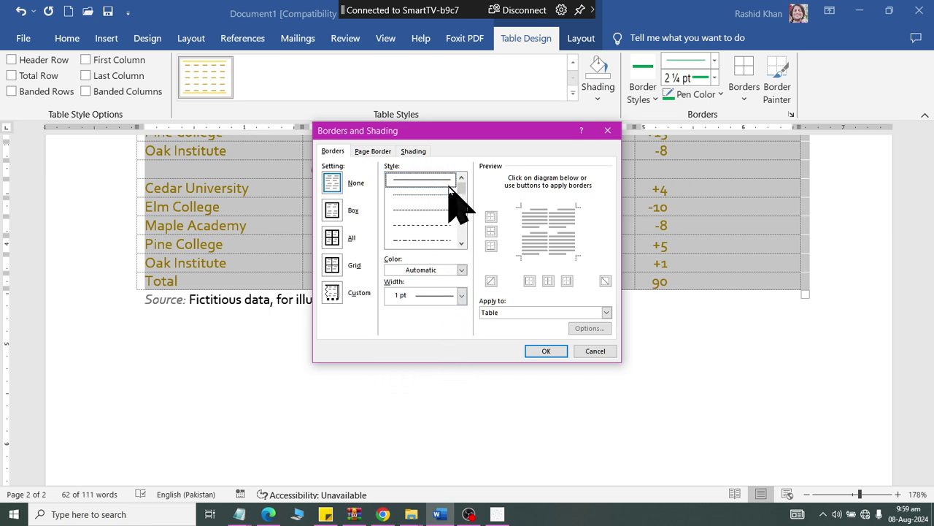
pyautogui.click(332, 210)
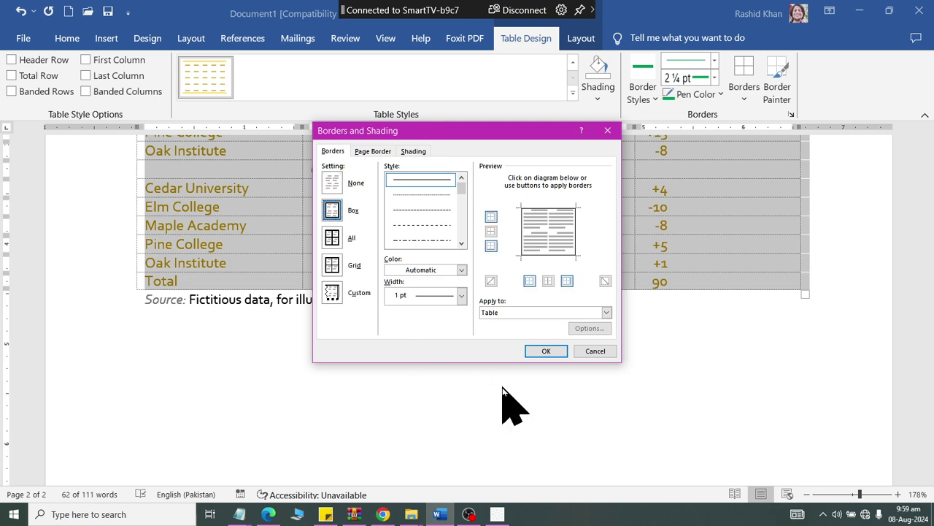
pyautogui.click(546, 351)
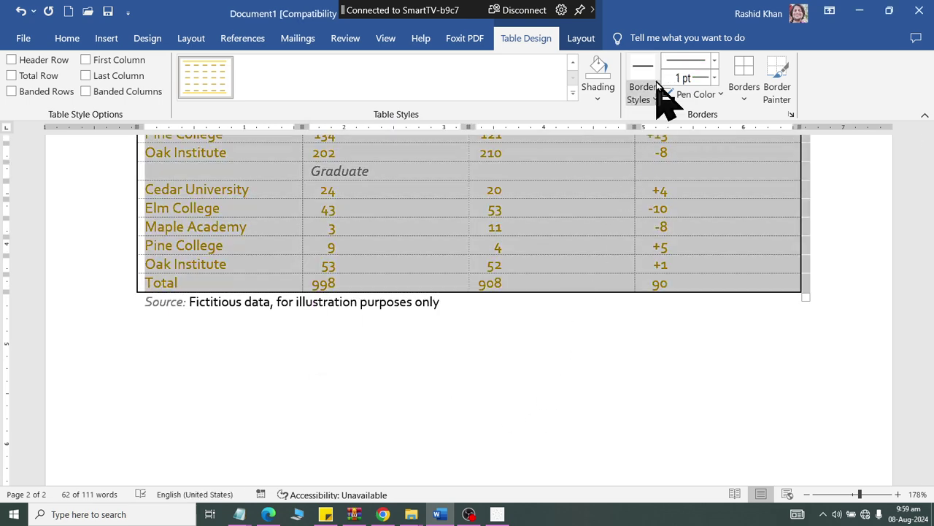
# Apply All grid borders to the enrollment table with a thin line width
pyautogui.click(739, 103)
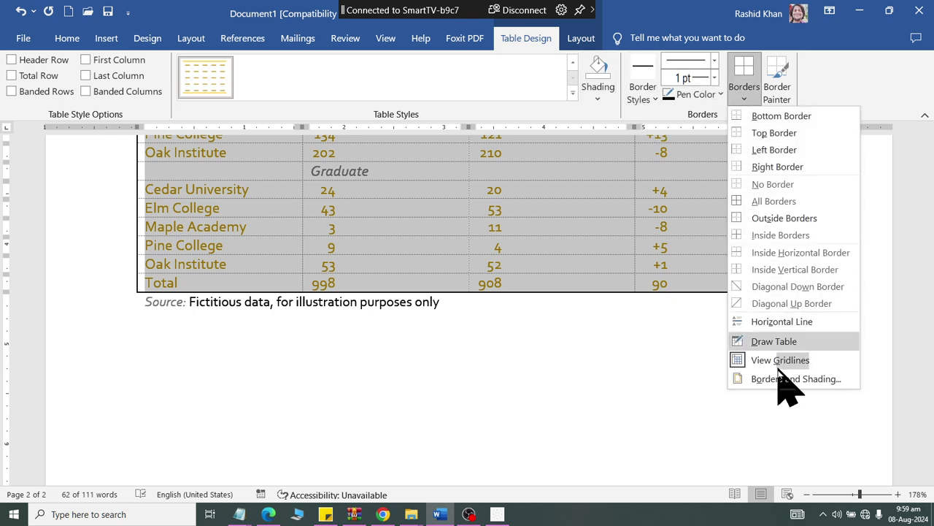
pyautogui.click(778, 376)
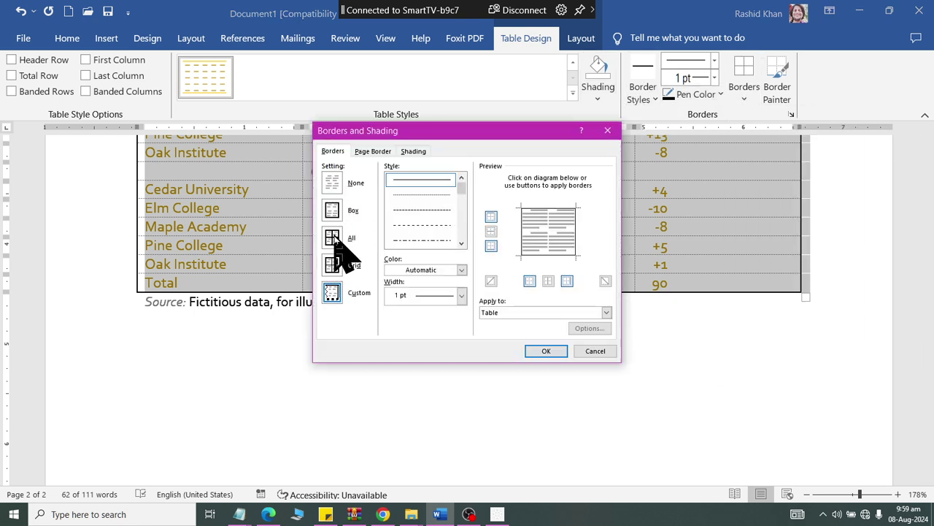
pyautogui.click(333, 238)
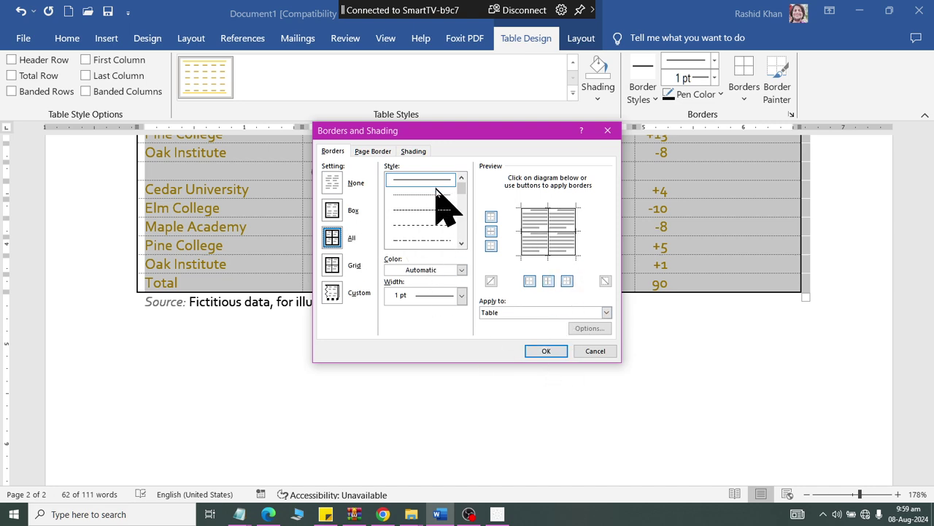
pyautogui.click(444, 297)
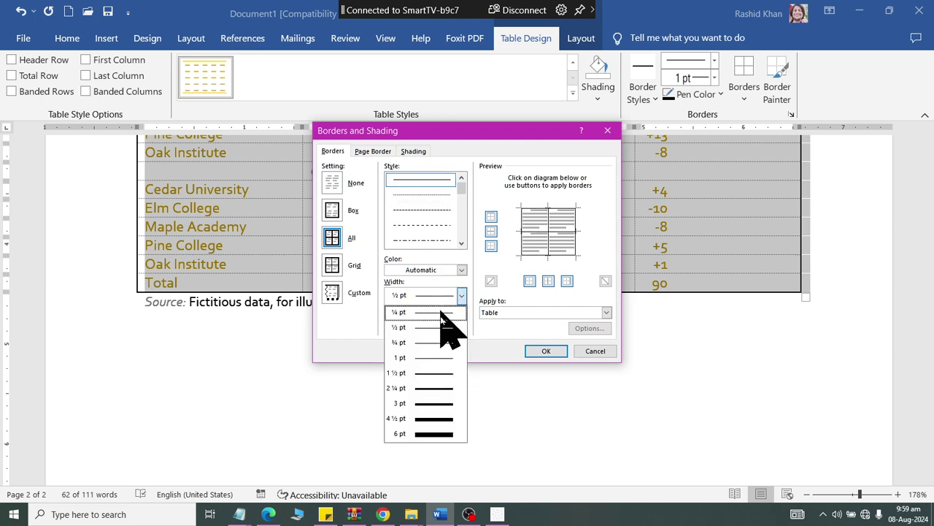
pyautogui.click(449, 372)
pyautogui.click(542, 350)
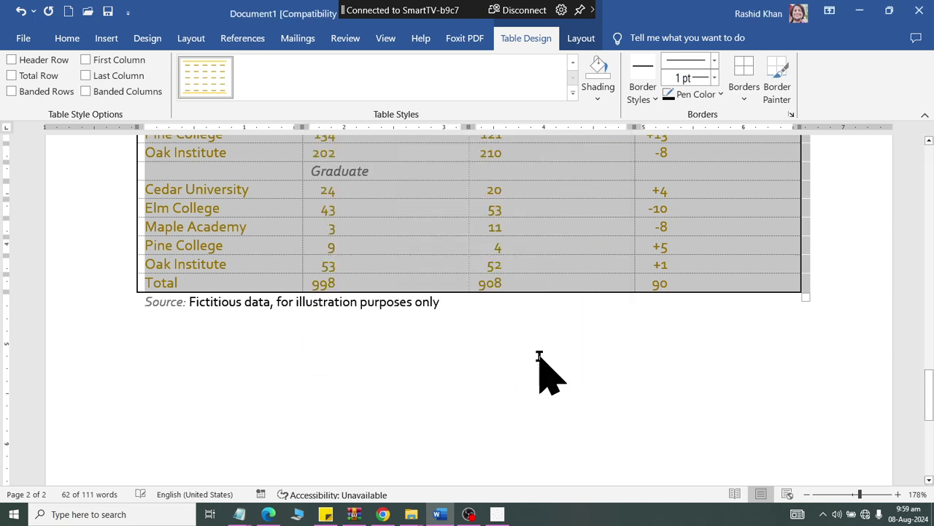
pyautogui.click(511, 246)
pyautogui.scroll(2, 511, 247)
pyautogui.scroll(2, 512, 248)
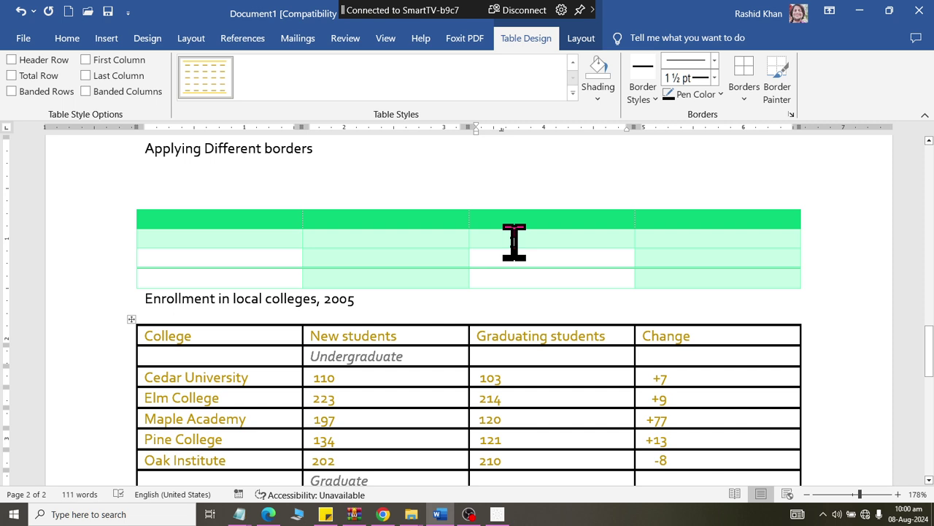
pyautogui.hotkey('ctrl', 'p')
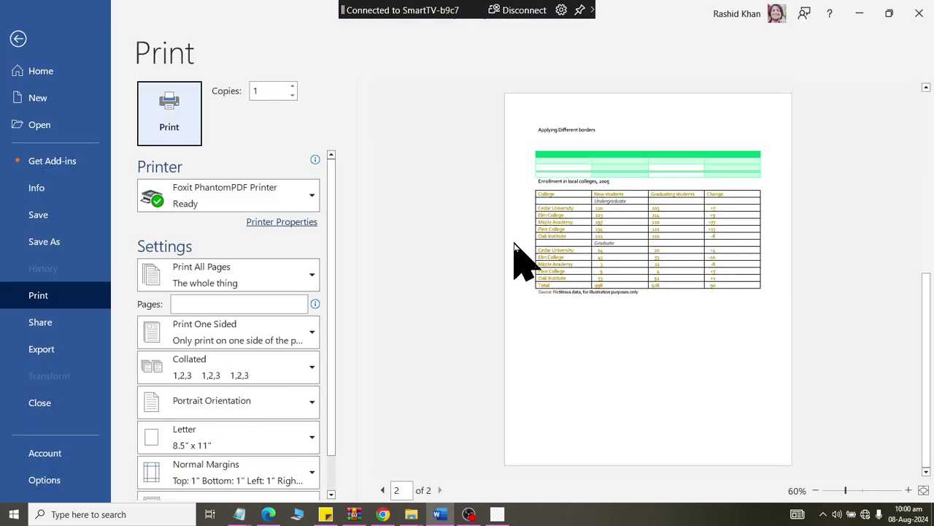
pyautogui.scroll(9, 739, 245)
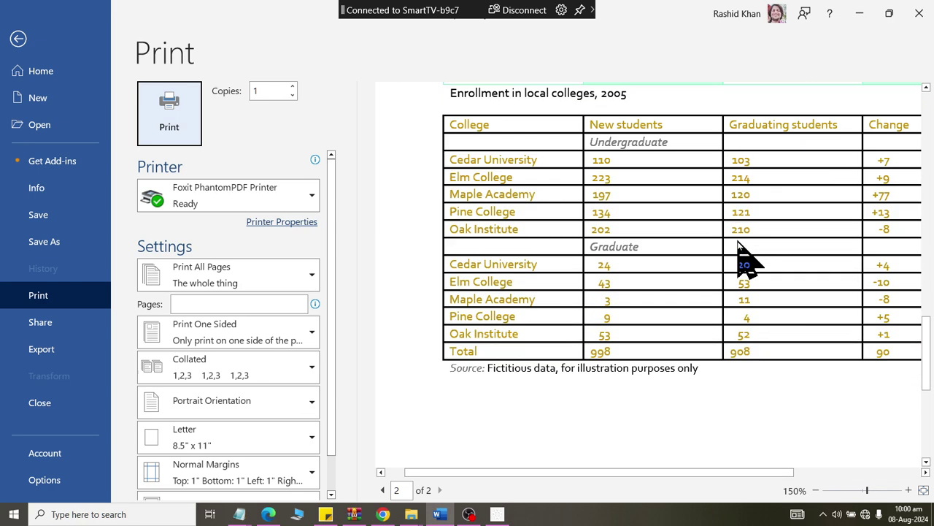
# Leave print preview and place the cursor in the Infraction form table
pyautogui.press('Escape')
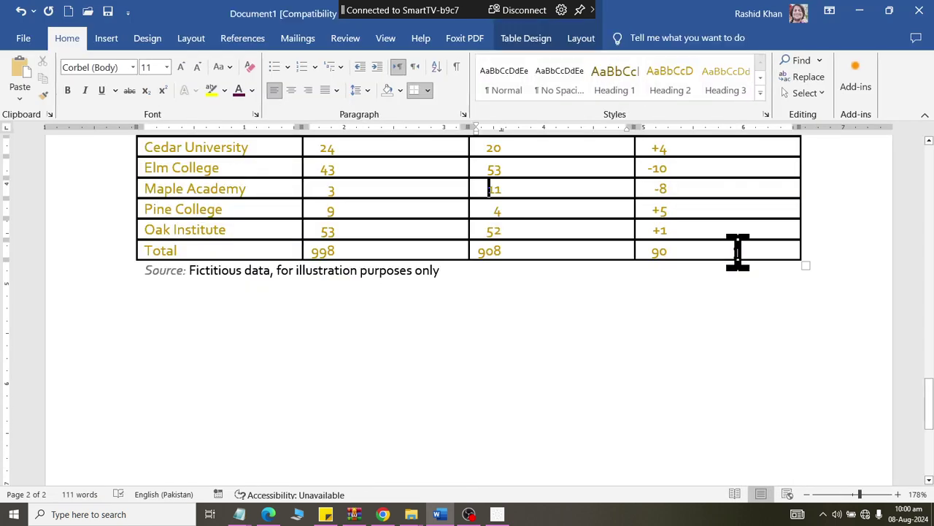
pyautogui.scroll(2, 738, 255)
pyautogui.scroll(5, 739, 256)
pyautogui.scroll(4, 738, 255)
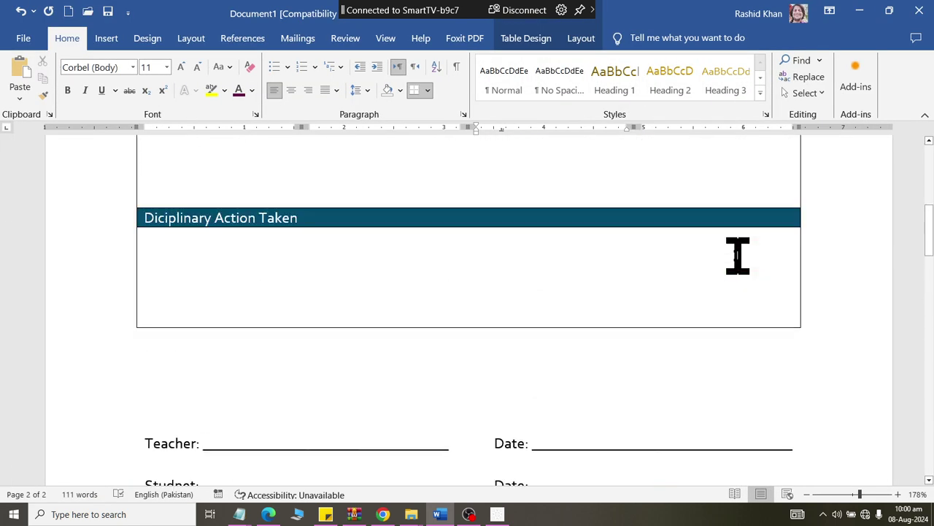
pyautogui.scroll(5, 738, 256)
pyautogui.scroll(-4, 738, 255)
pyautogui.scroll(-1, 739, 255)
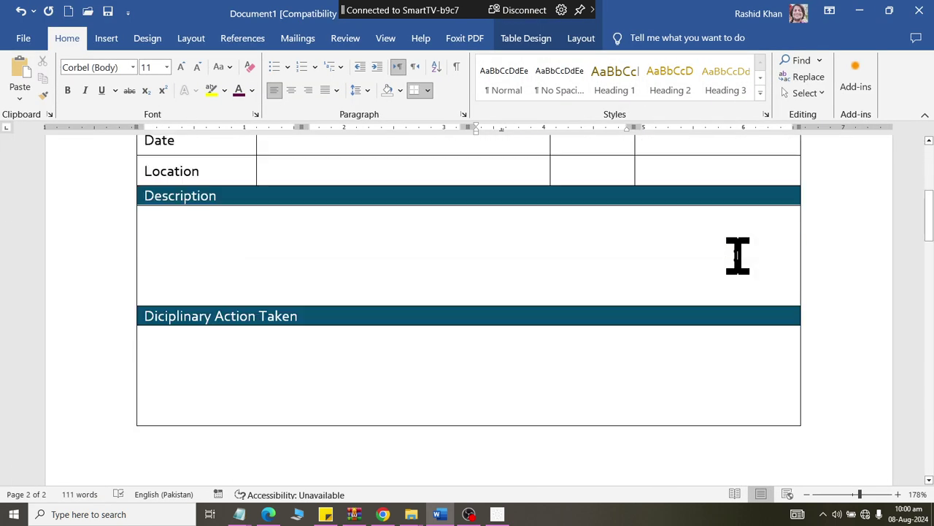
pyautogui.scroll(1, 738, 255)
pyautogui.click(278, 197)
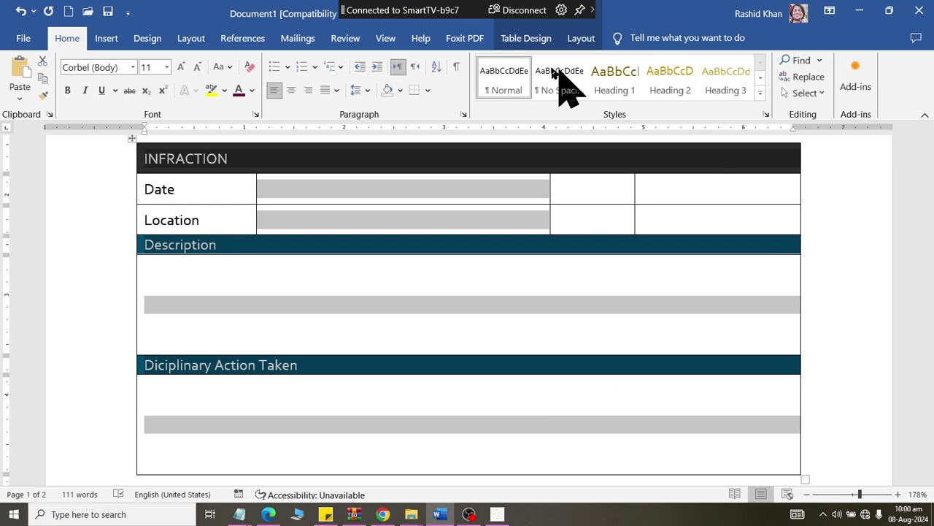
# Apply a 1½ pt dark-blue Box border to the Infraction table
pyautogui.click(512, 42)
pyautogui.click(744, 99)
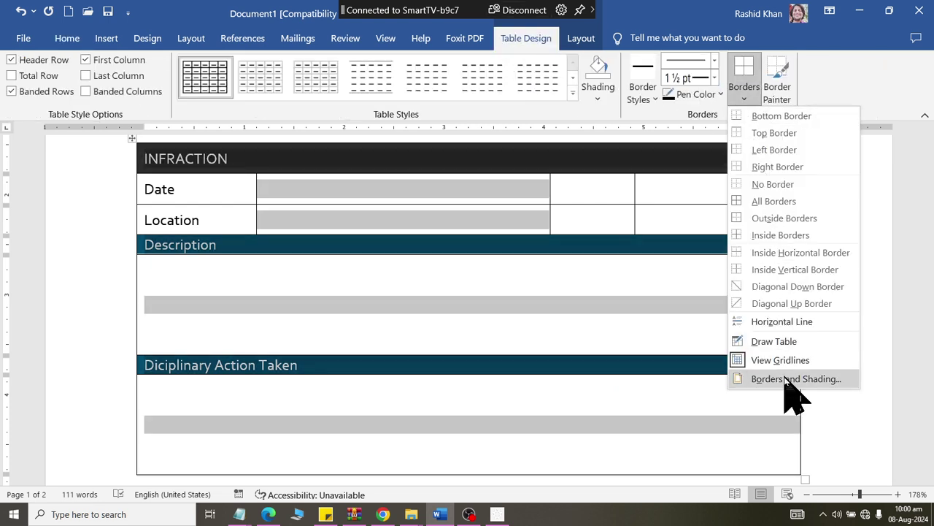
pyautogui.click(783, 378)
pyautogui.click(333, 210)
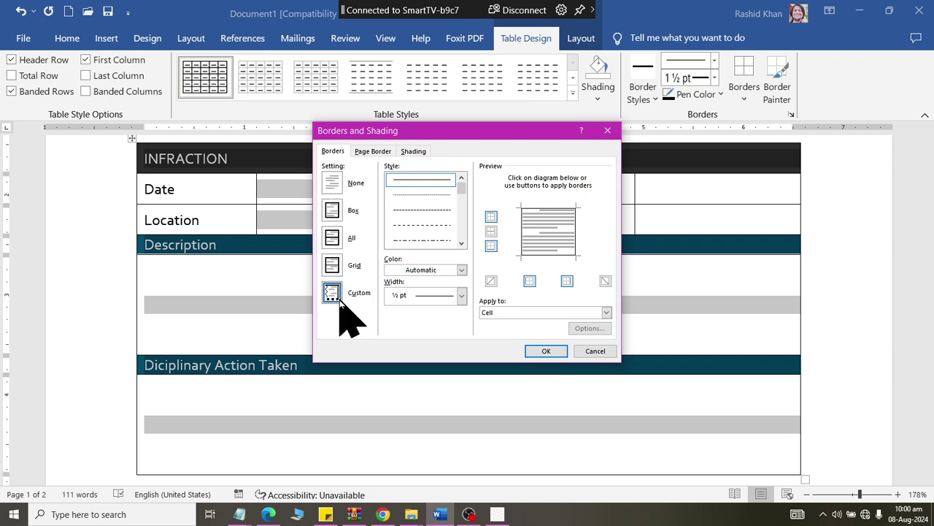
pyautogui.click(442, 295)
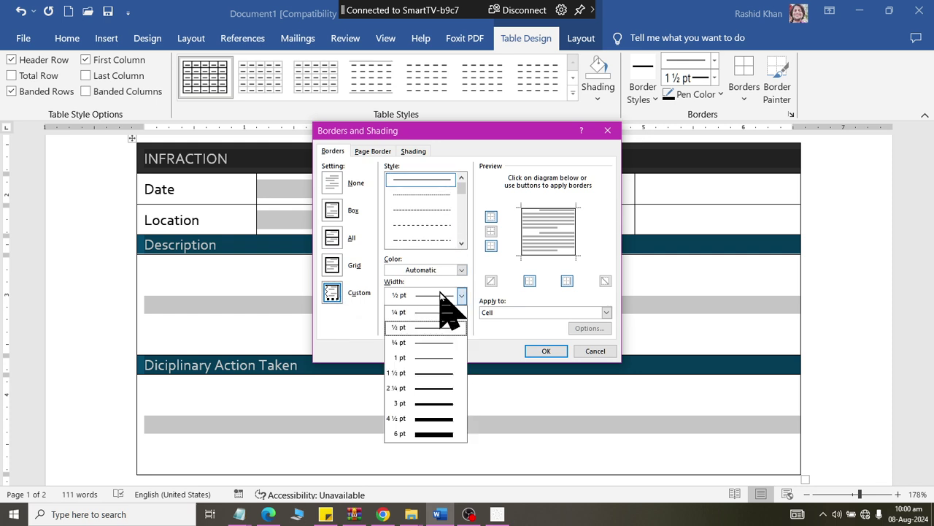
pyautogui.click(436, 374)
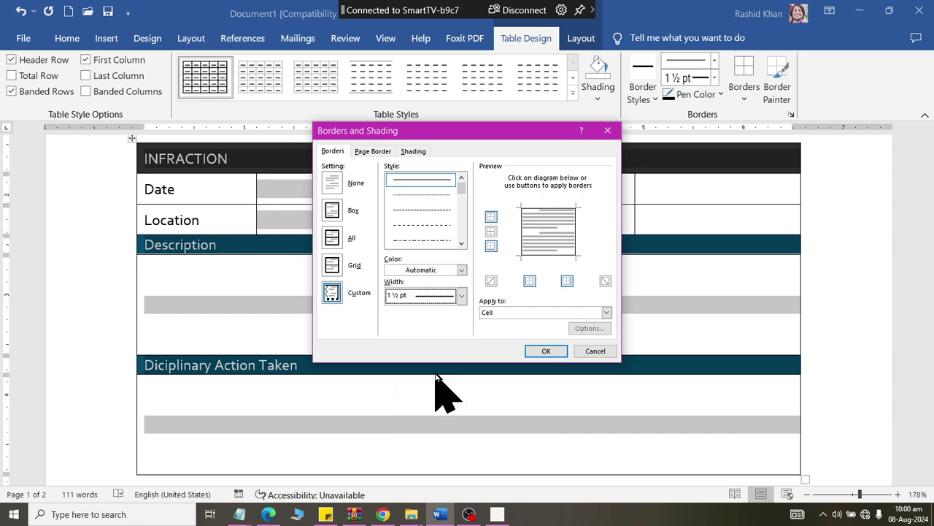
pyautogui.click(447, 271)
pyautogui.click(489, 399)
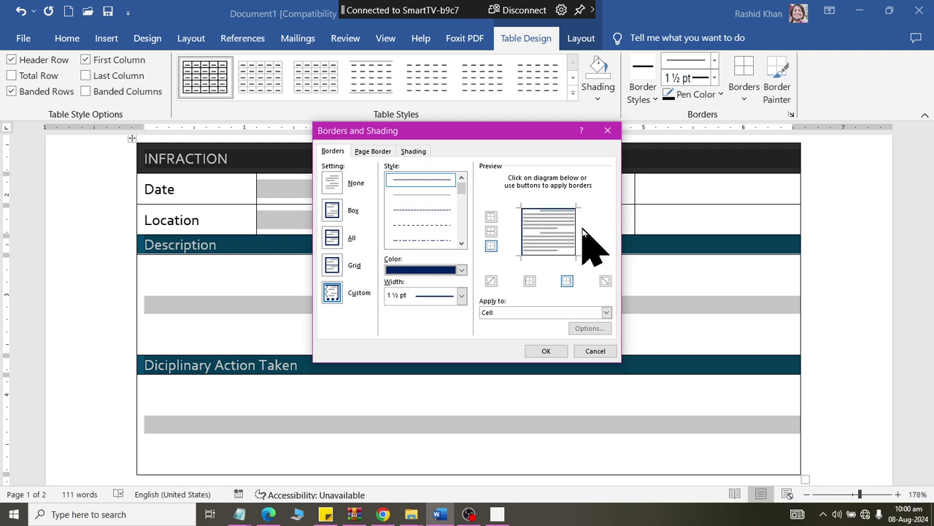
pyautogui.click(554, 351)
pyautogui.click(490, 313)
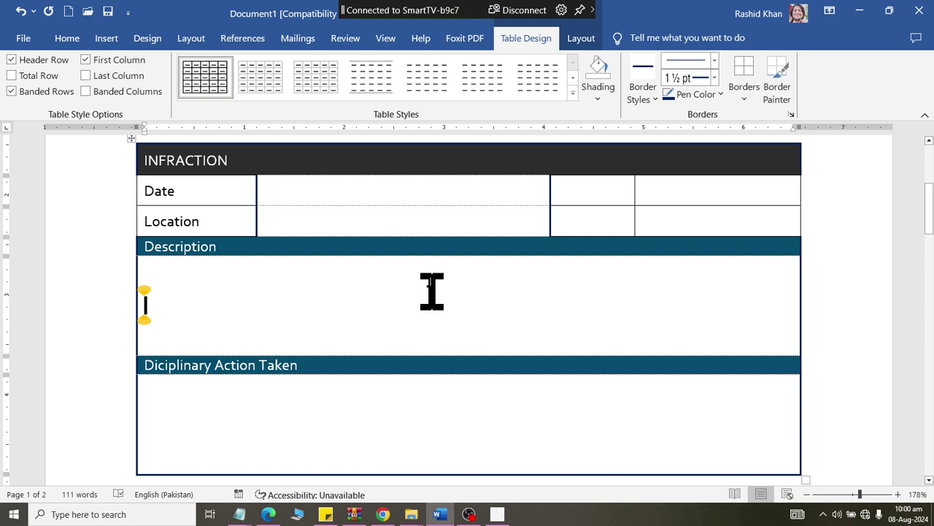
pyautogui.scroll(3, 431, 288)
# Select the Date and Location rows and apply ½ pt Automatic black borders to them
pyautogui.scroll(-2, 427, 282)
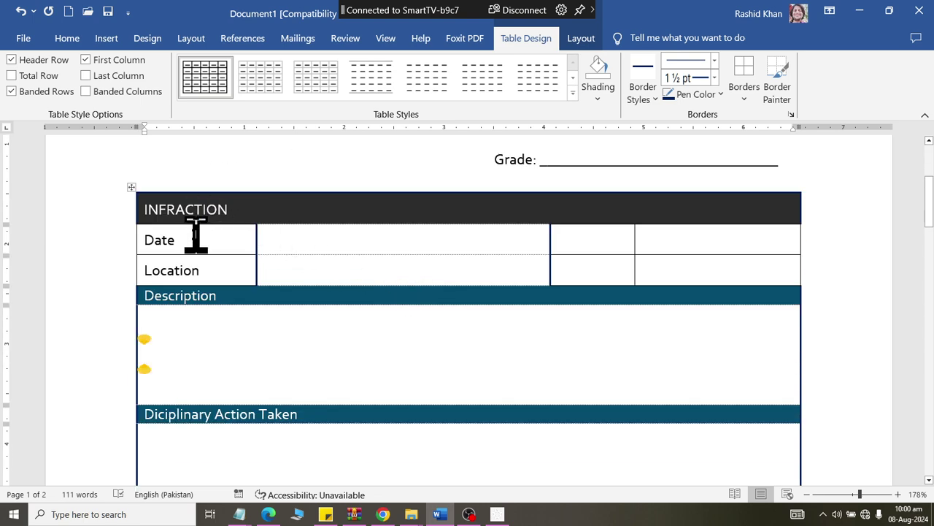
pyautogui.moveTo(196, 235); pyautogui.dragTo(711, 265)
pyautogui.click(750, 92)
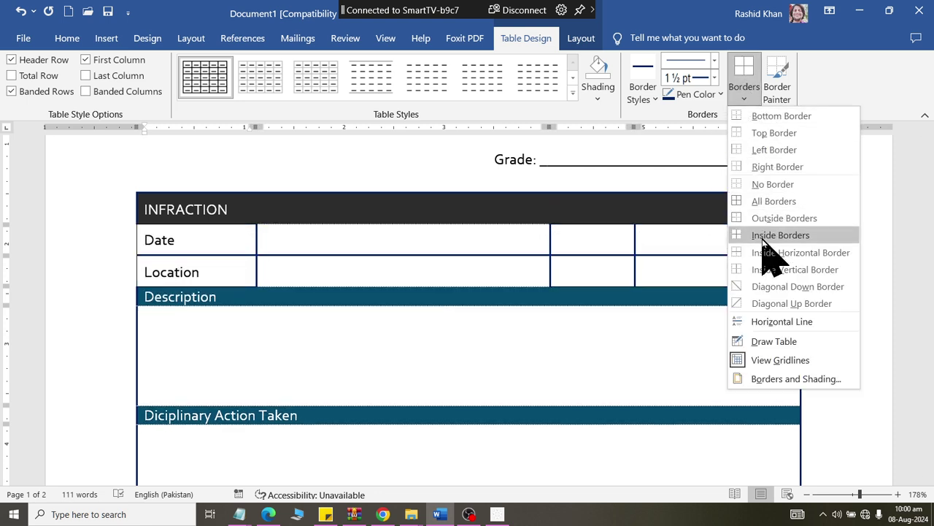
pyautogui.click(781, 379)
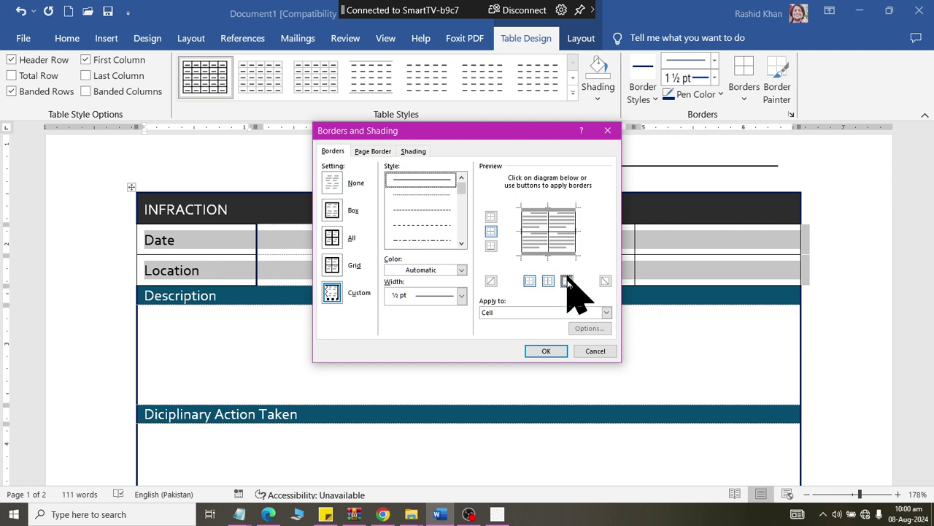
pyautogui.click(548, 352)
pyautogui.click(543, 269)
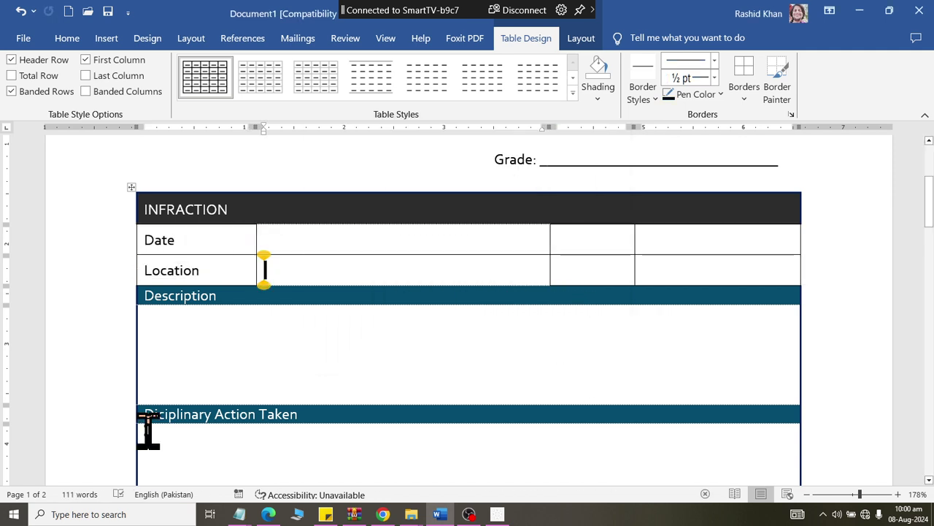
# Select the Infraction table and set its top and right outer edges to 2¼ pt
pyautogui.click(129, 190)
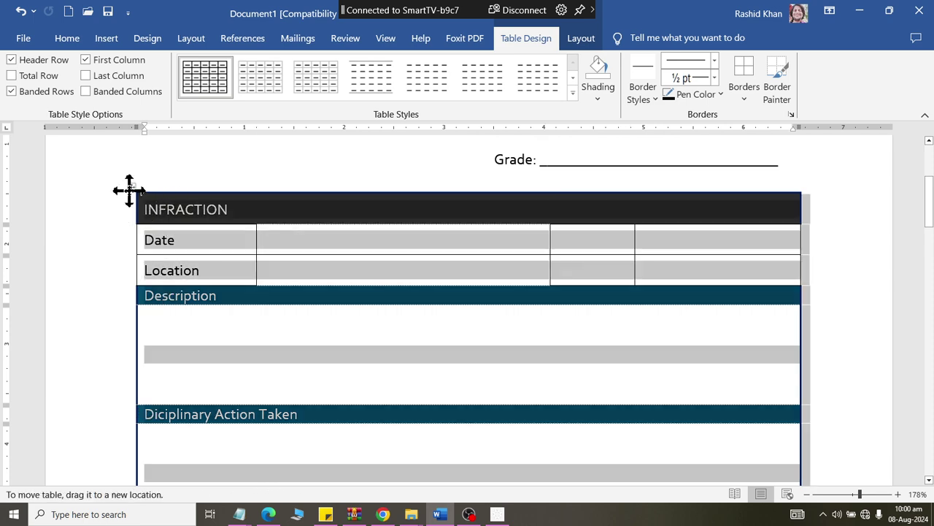
pyautogui.click(744, 93)
pyautogui.click(765, 378)
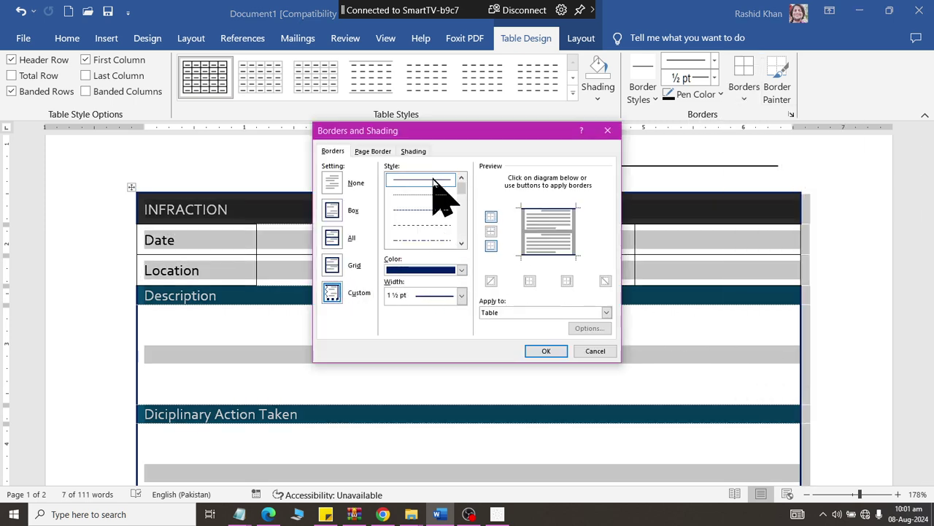
pyautogui.click(458, 296)
pyautogui.click(446, 387)
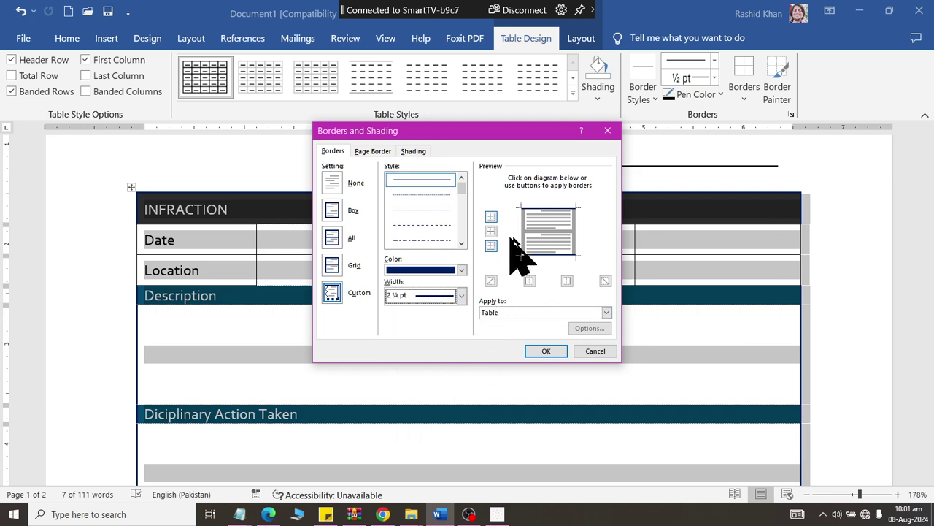
pyautogui.click(562, 209)
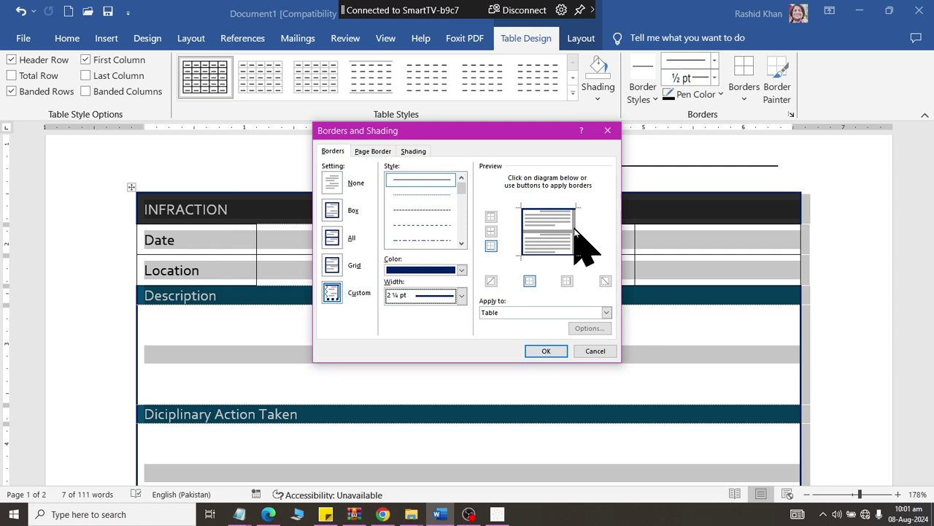
pyautogui.click(576, 229)
# Add dotted horizontal lines between the Infraction table's rows and apply the borders
pyautogui.click(432, 295)
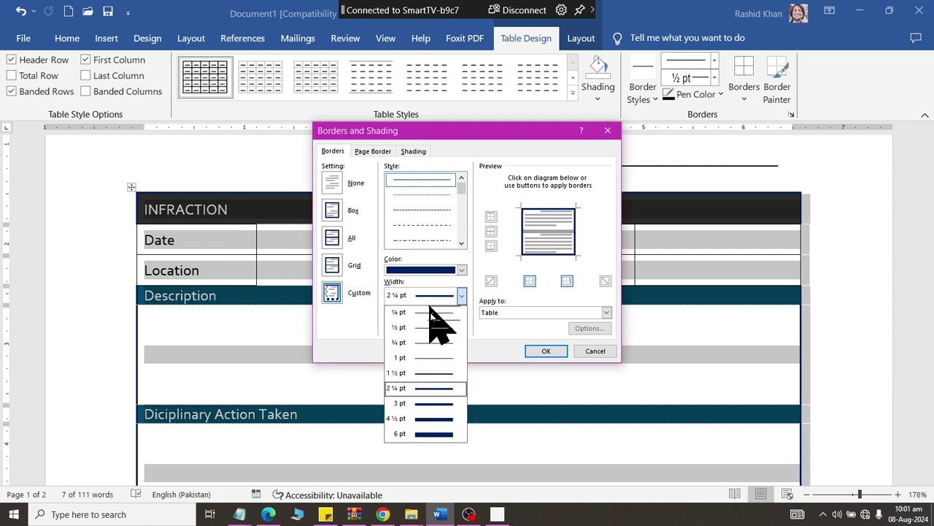
pyautogui.click(435, 358)
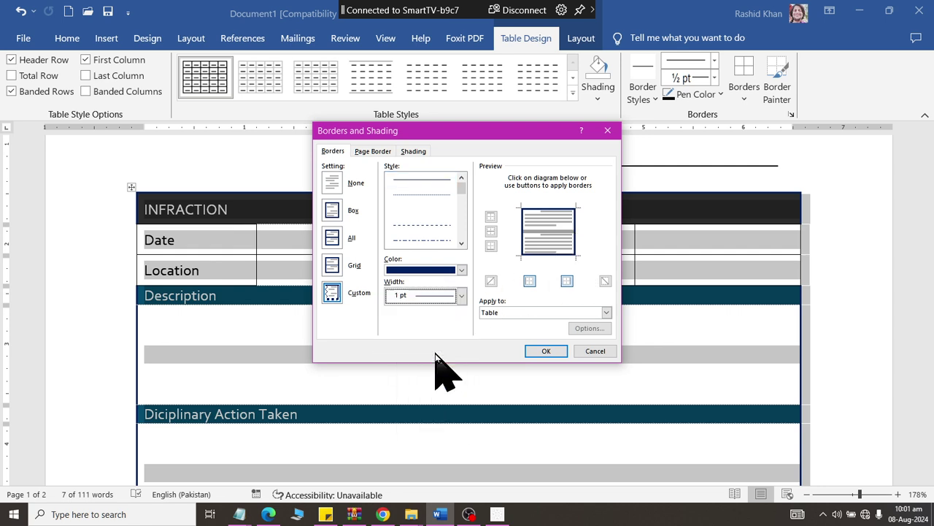
pyautogui.click(422, 194)
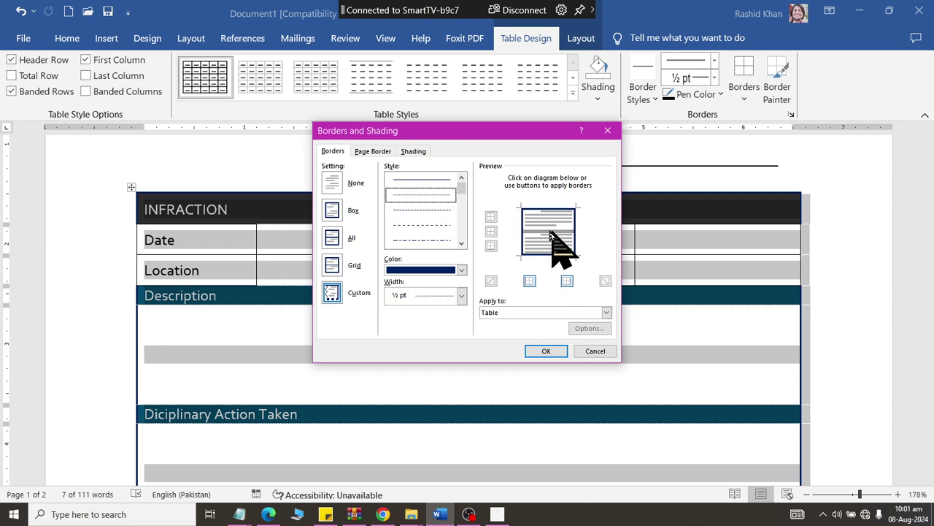
pyautogui.click(549, 234)
pyautogui.click(555, 351)
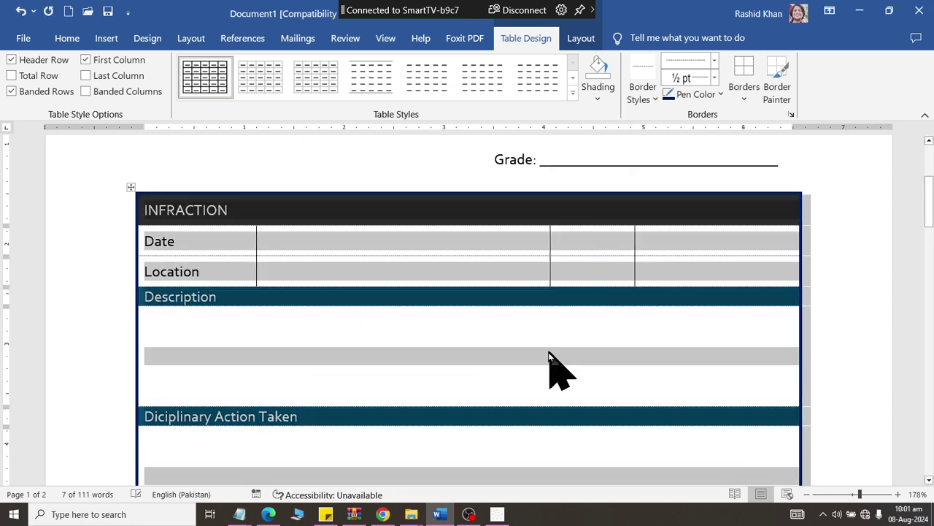
pyautogui.scroll(-3, 594, 295)
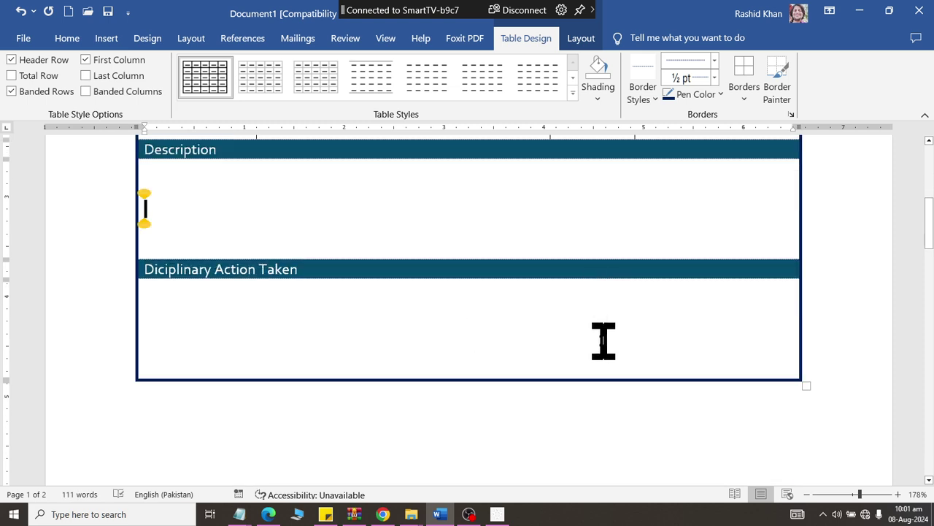
pyautogui.scroll(3, 603, 340)
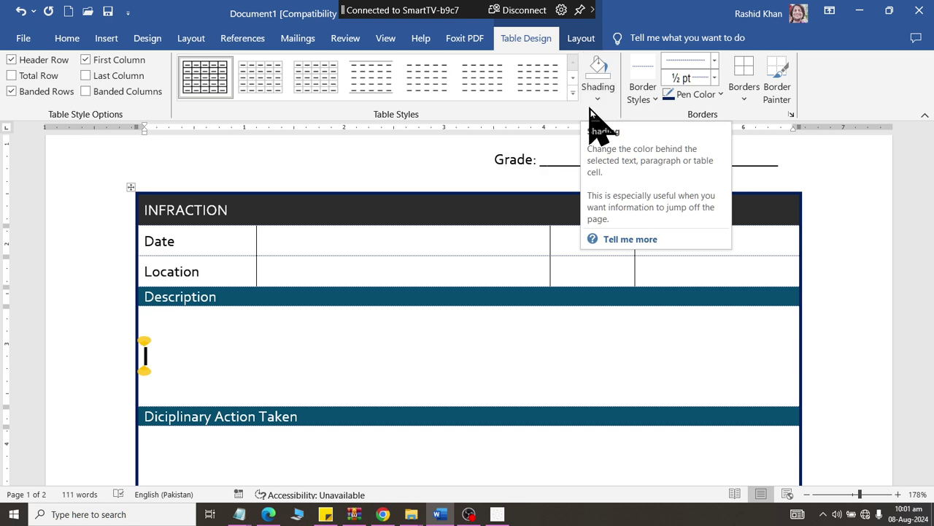
pyautogui.scroll(-1, 567, 298)
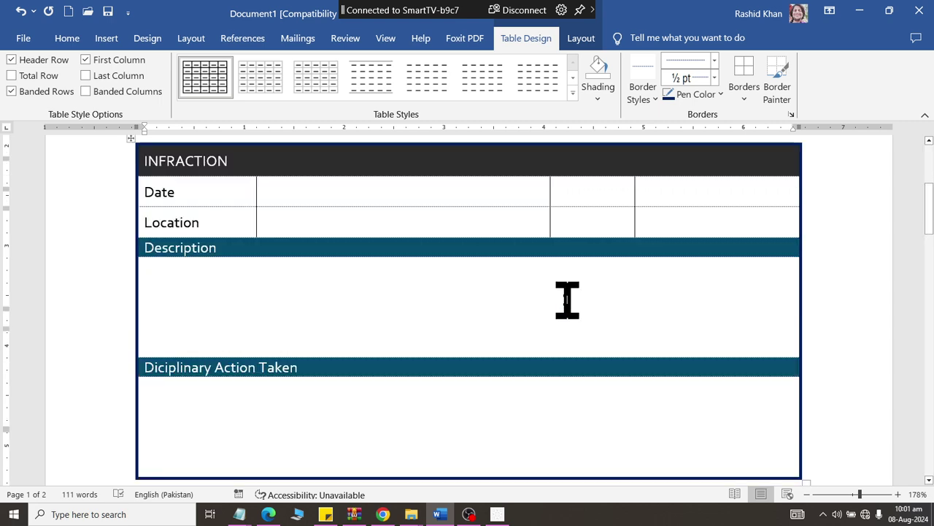
pyautogui.keyDown('ctrl'); pyautogui.scroll(-1, 567, 298); pyautogui.keyUp('ctrl')
pyautogui.scroll(3, 567, 298)
pyautogui.scroll(-1, 573, 299)
pyautogui.scroll(-1, 573, 300)
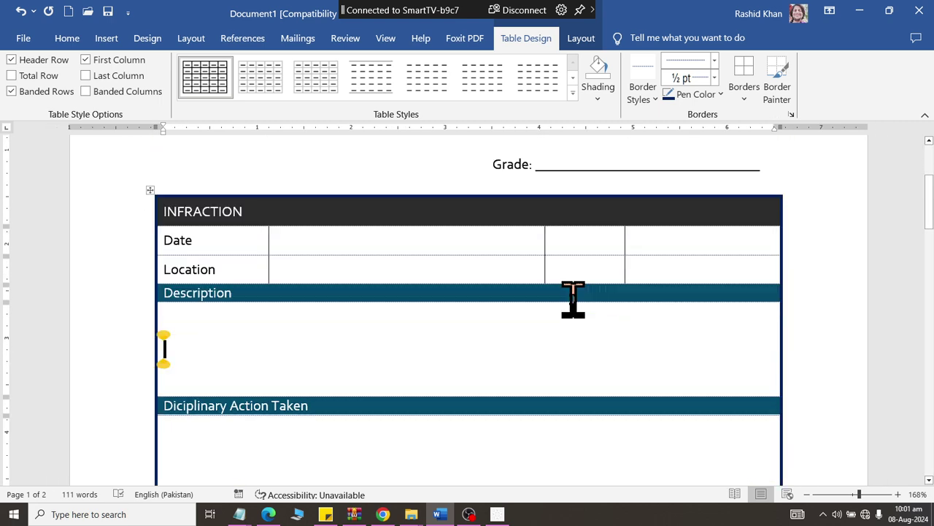